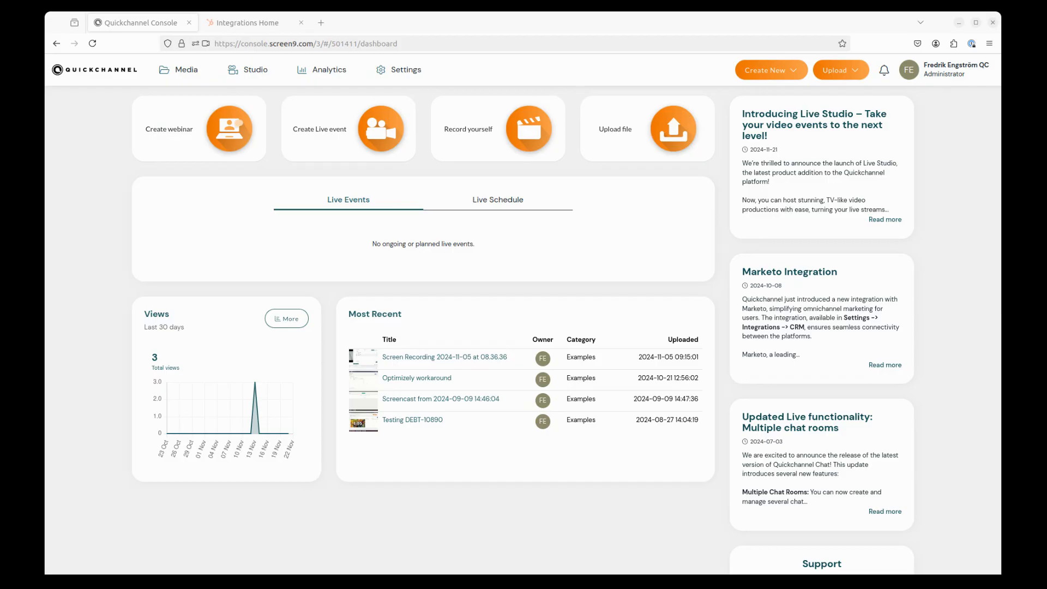
Open the CRM integrations in the account settings and start connecting HubSpot.
left_click(474, 20)
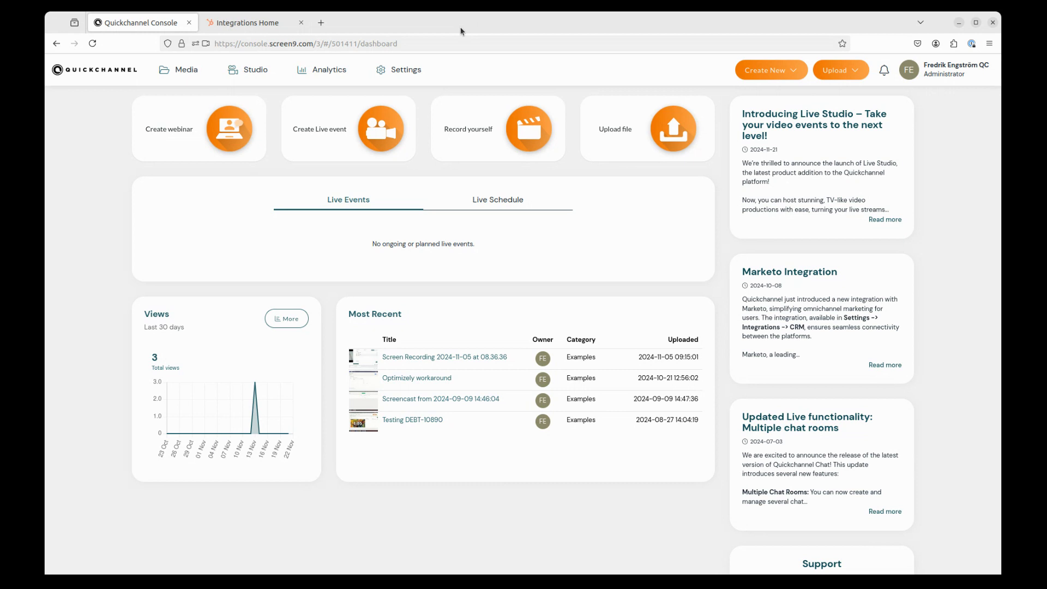
left_click(416, 74)
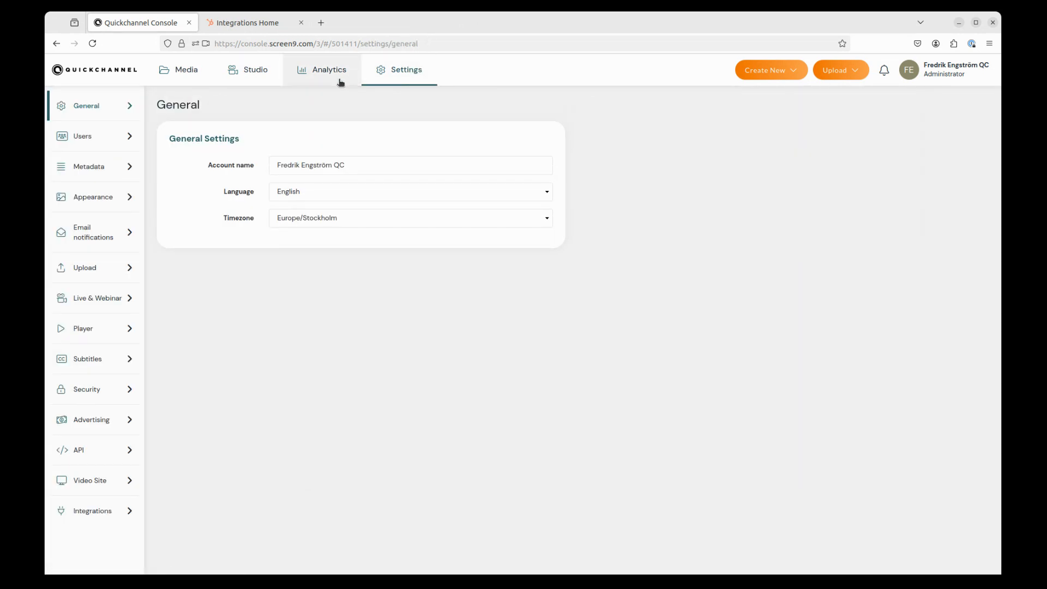
left_click(98, 521)
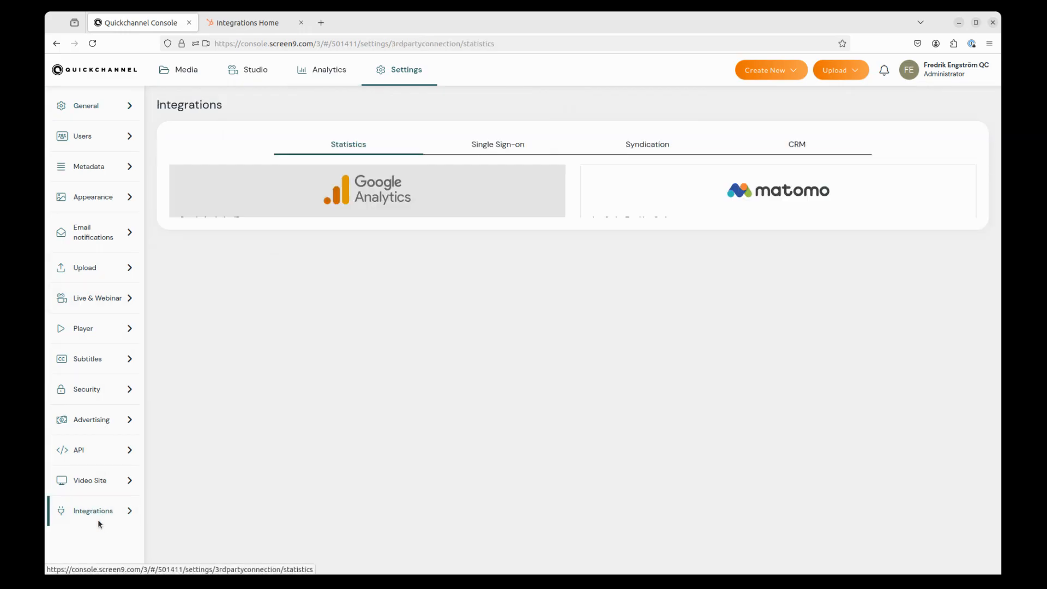
left_click(805, 145)
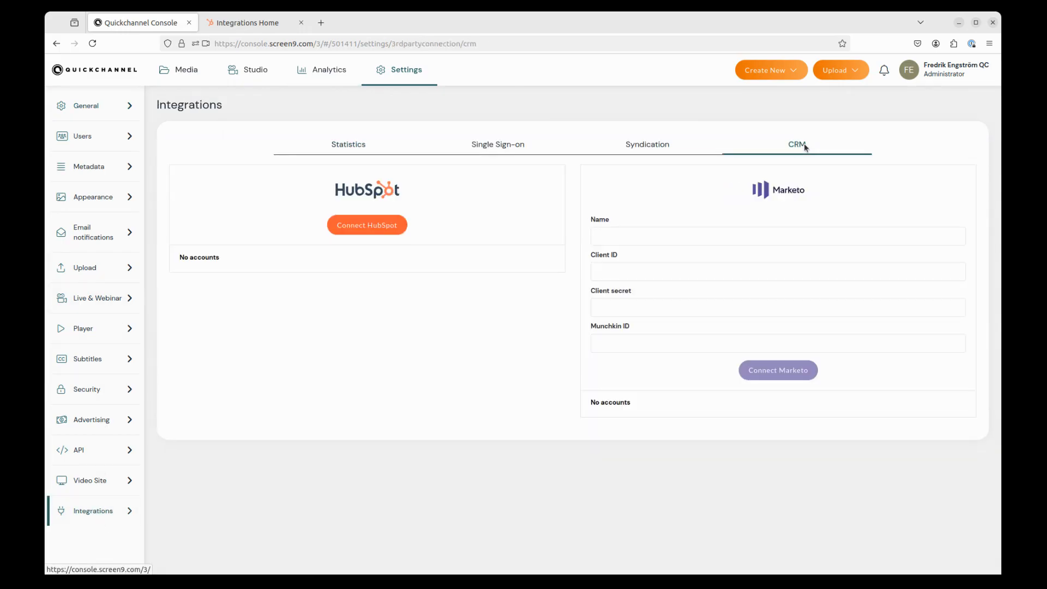
left_click(380, 230)
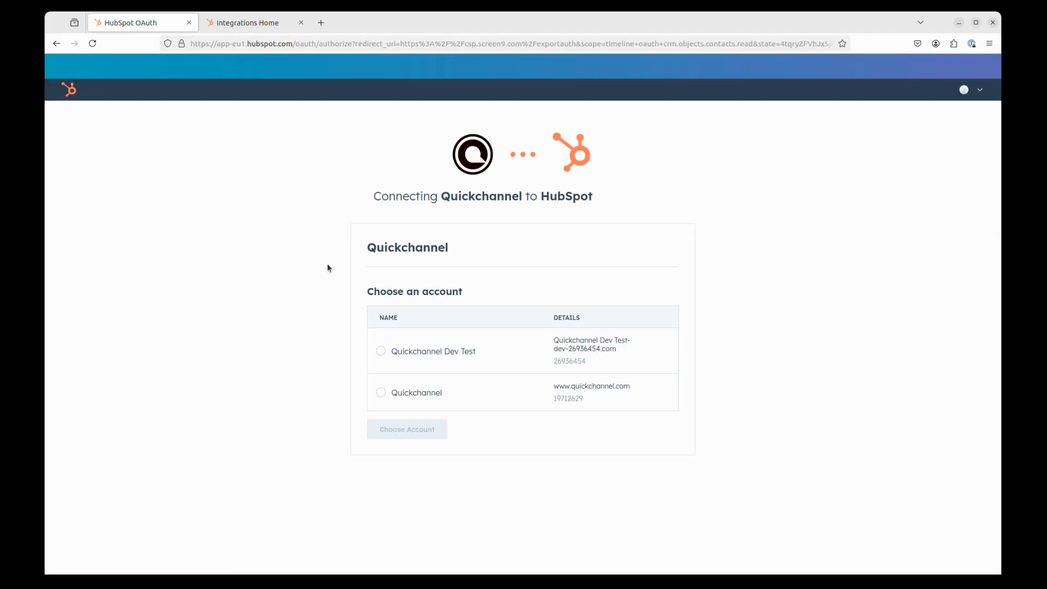
Choose the Quickchannel account, agree to the third-party app terms, and connect the app to HubSpot.
left_click(381, 393)
left_click(415, 435)
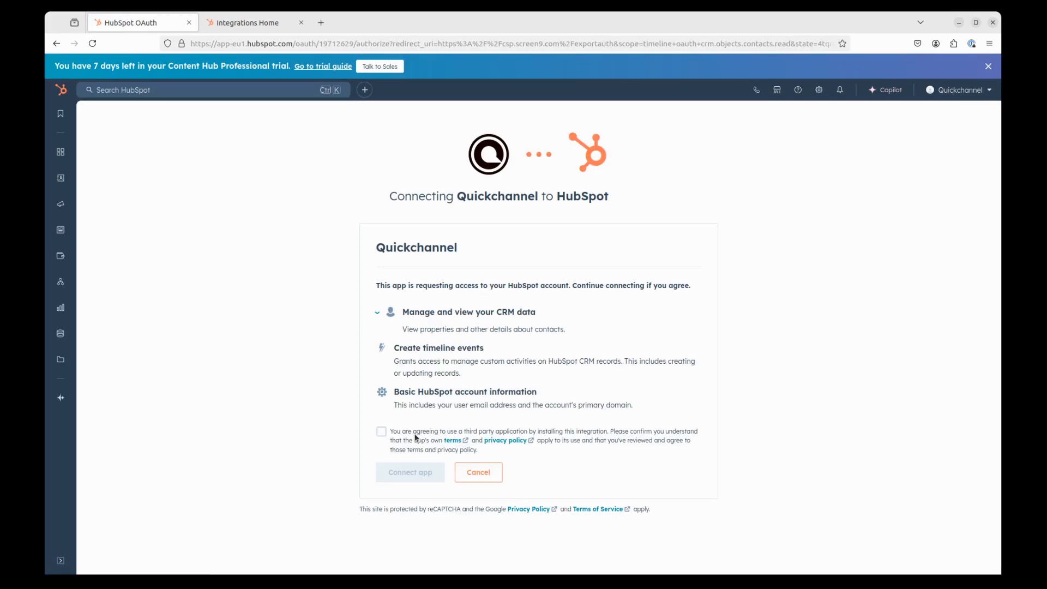
left_click(381, 432)
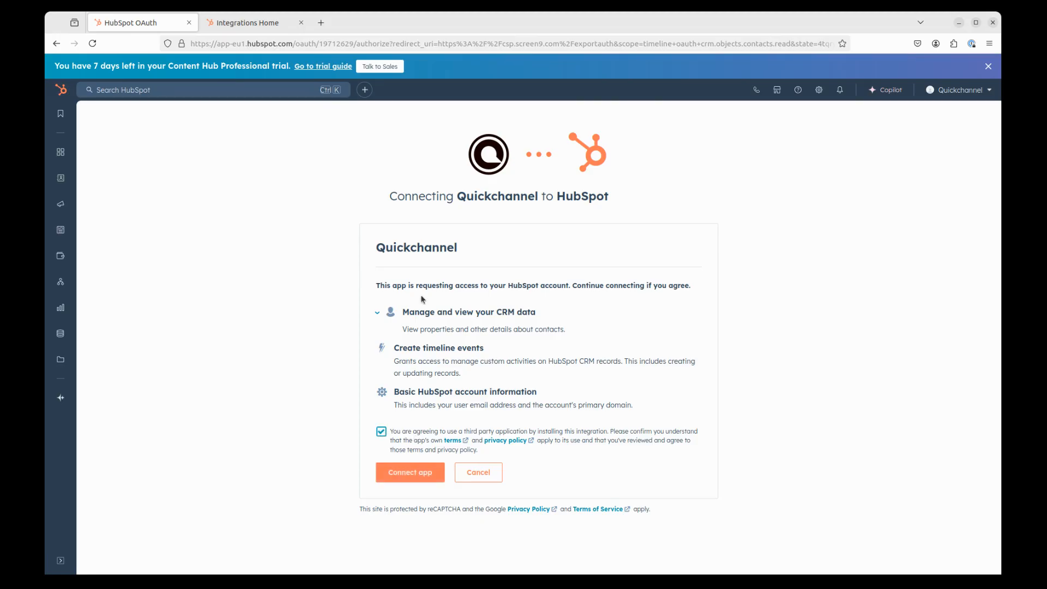
left_click(411, 478)
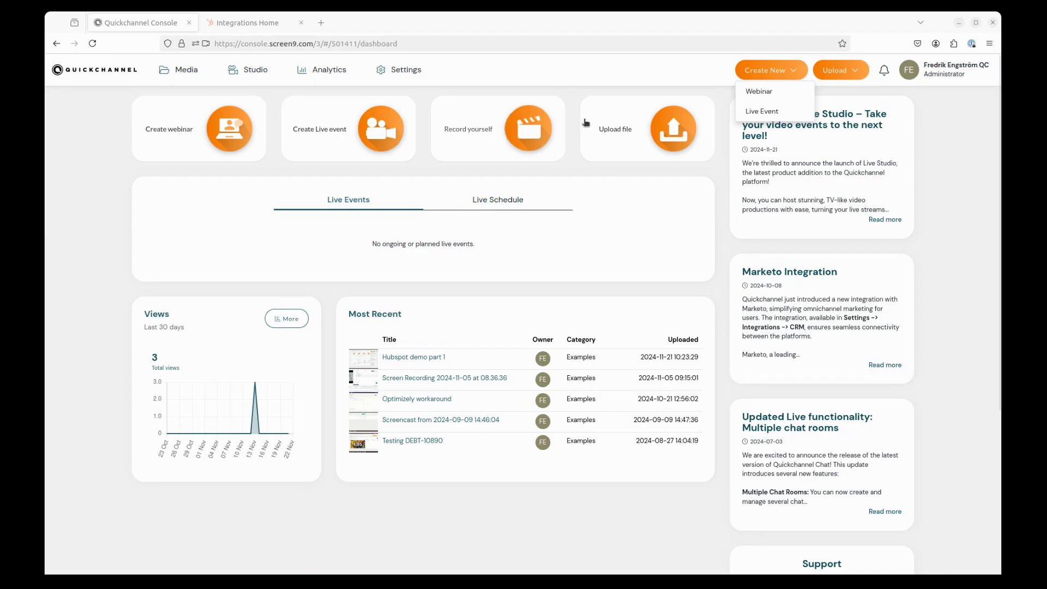
In the Quickchannel Console, start a live event titled Hubspot Demo for 2024-11-21, 11:00:00 to 12:00:00, with recording off.
left_click(786, 115)
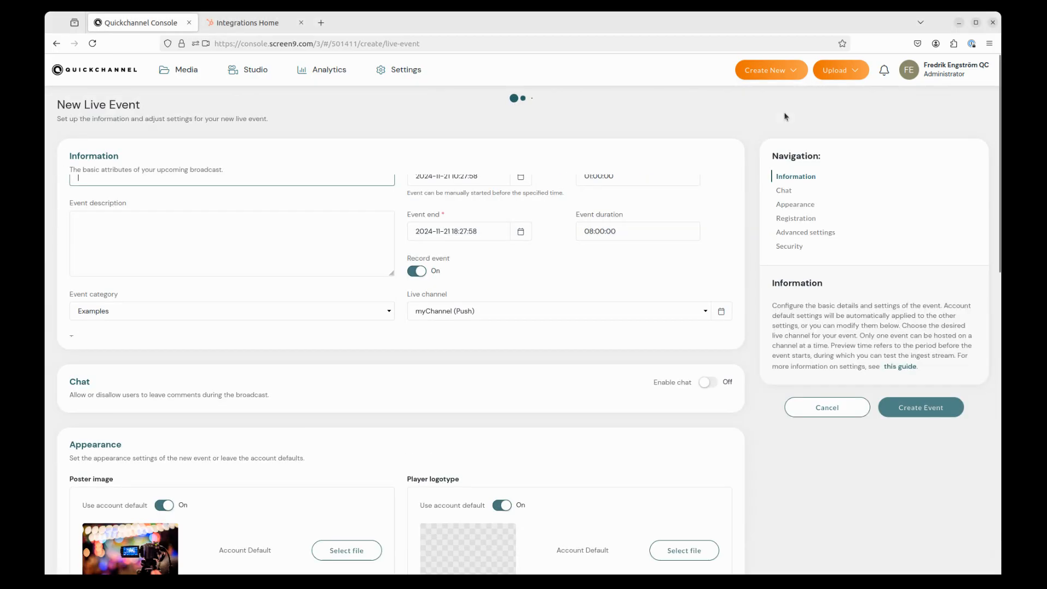
left_click(482, 209)
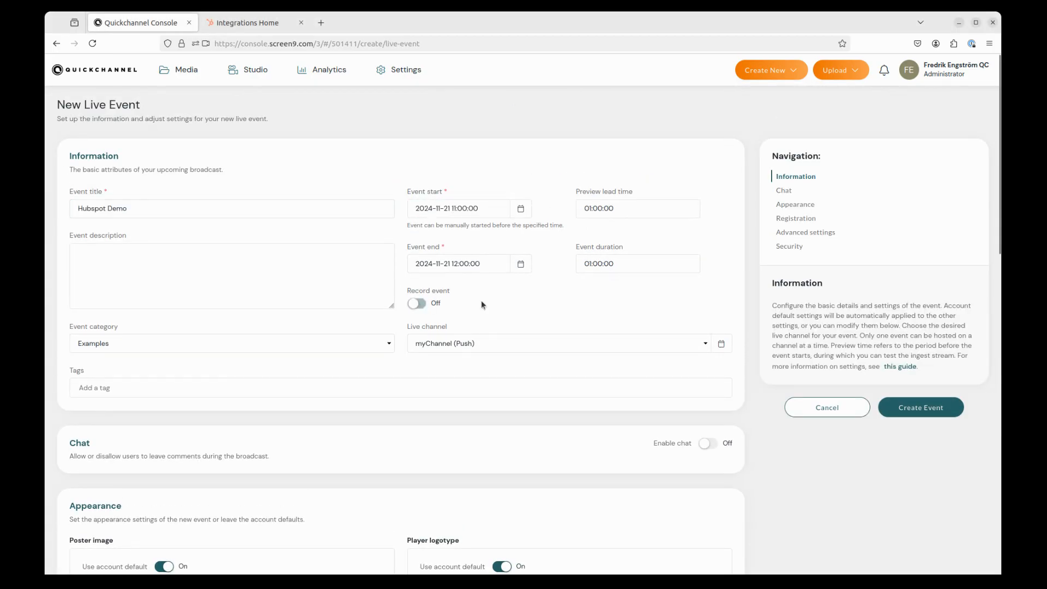
Enable HubSpot registration for the live event, then create the event and accept scheduling it without recording.
scroll(515, 299, "down", 6)
scroll(515, 299, "down", 1)
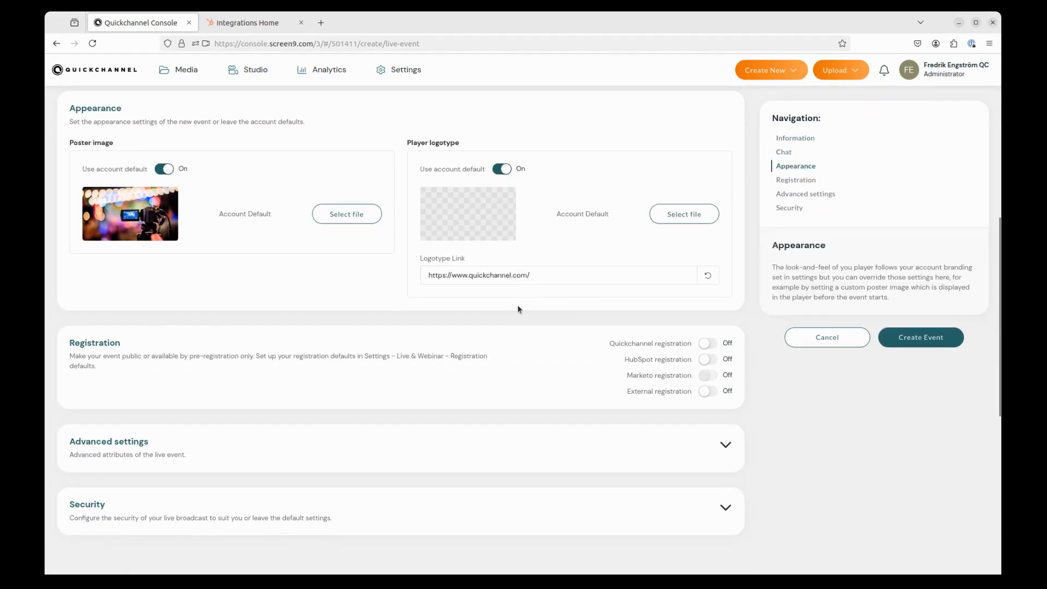
left_click(709, 359)
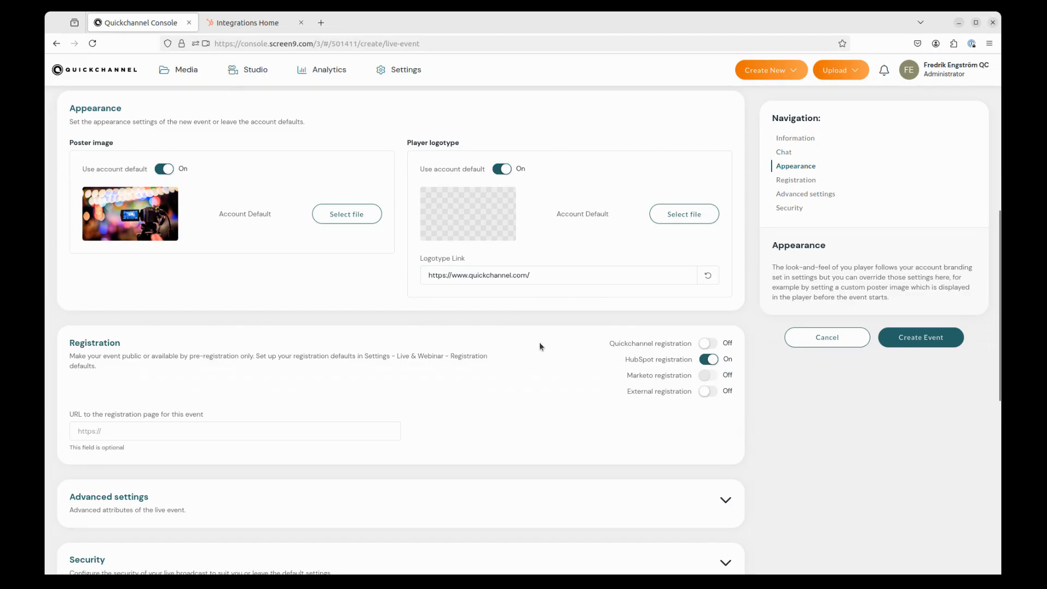
left_click(926, 341)
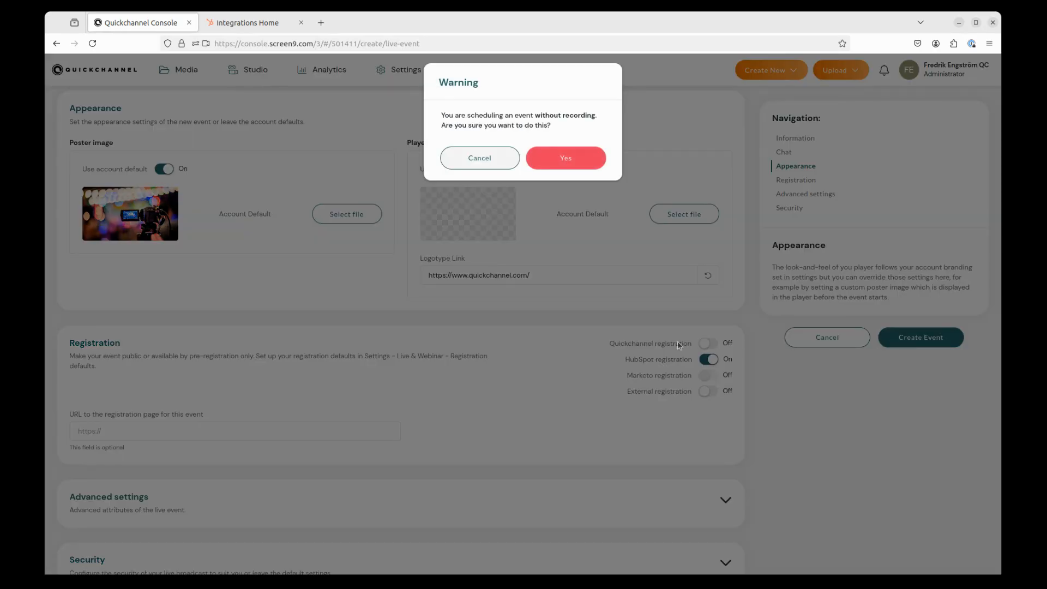
left_click(554, 159)
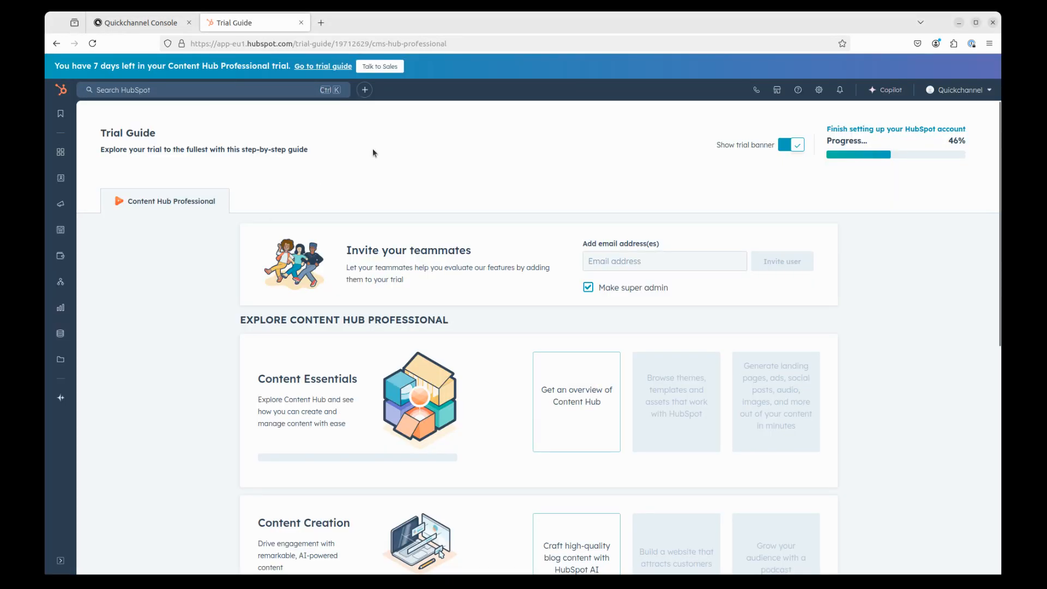
In HubSpot, create an embedded marketing form from the blank template, dismiss the comments tip, and update the form.
mouse_move(58, 212)
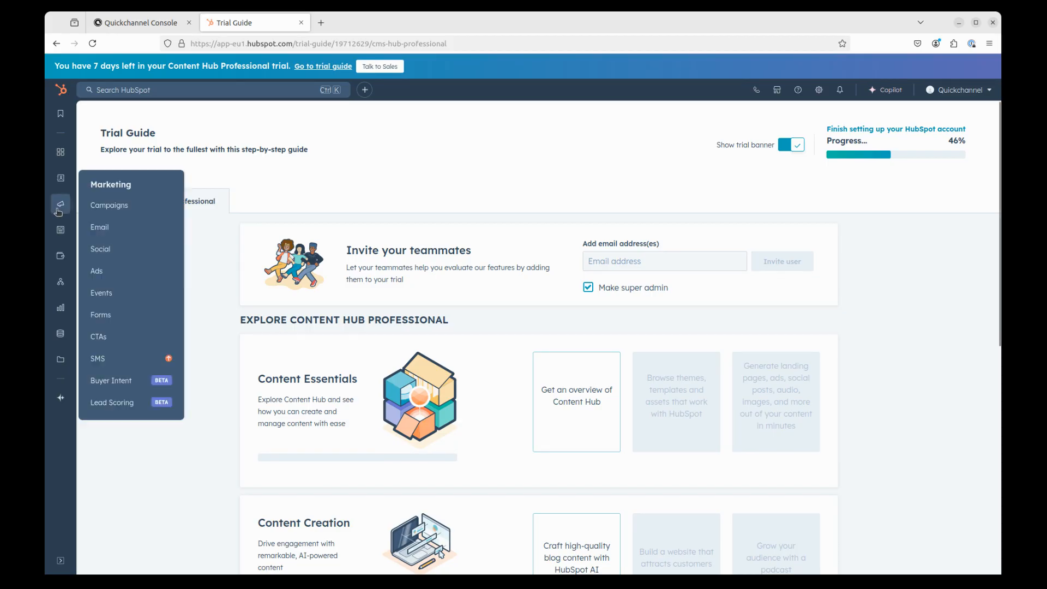
left_click(132, 316)
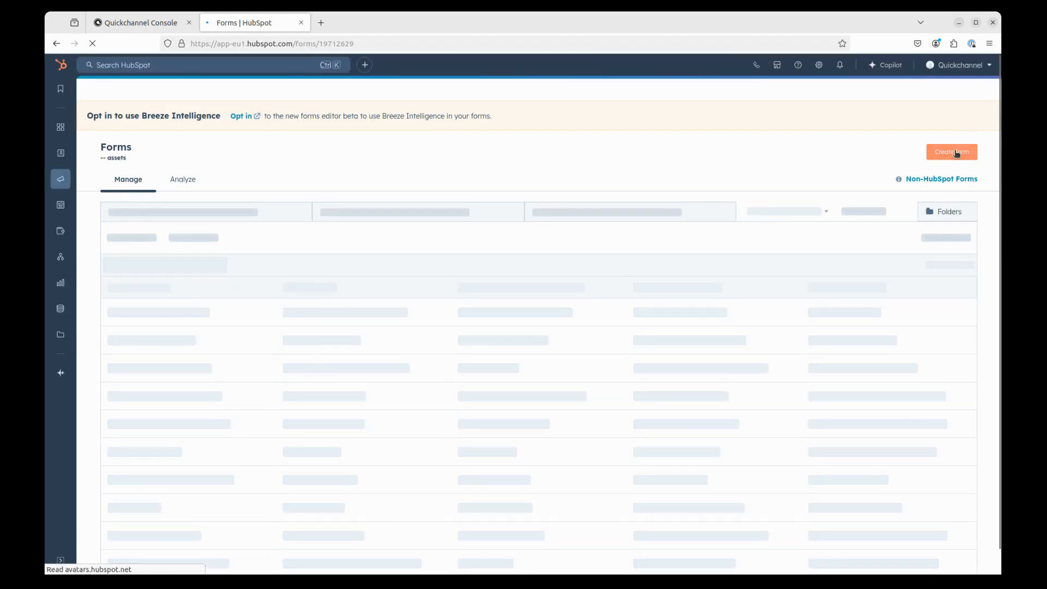
left_click(955, 152)
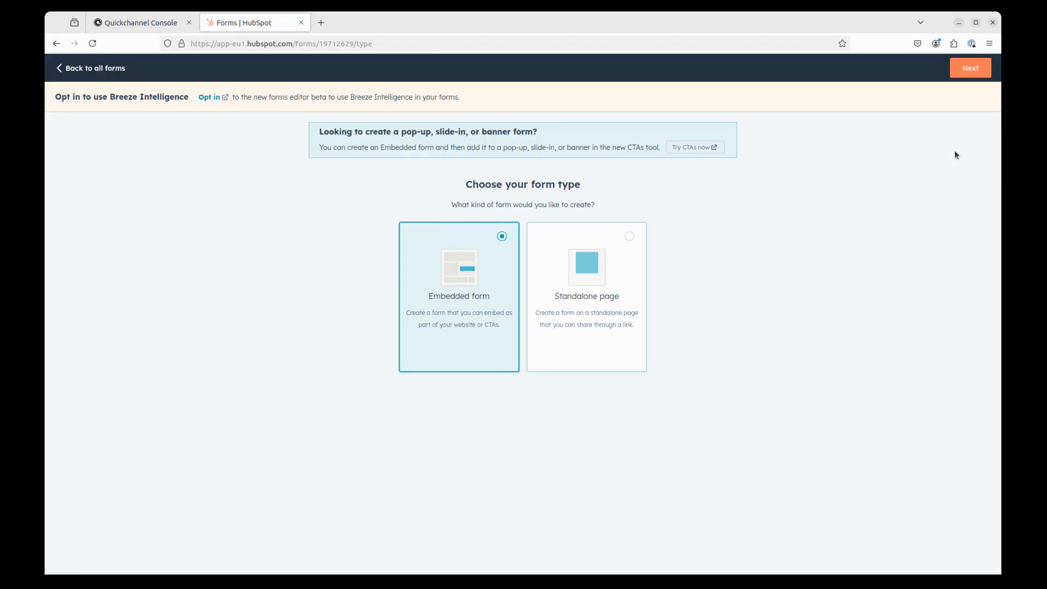
left_click(970, 67)
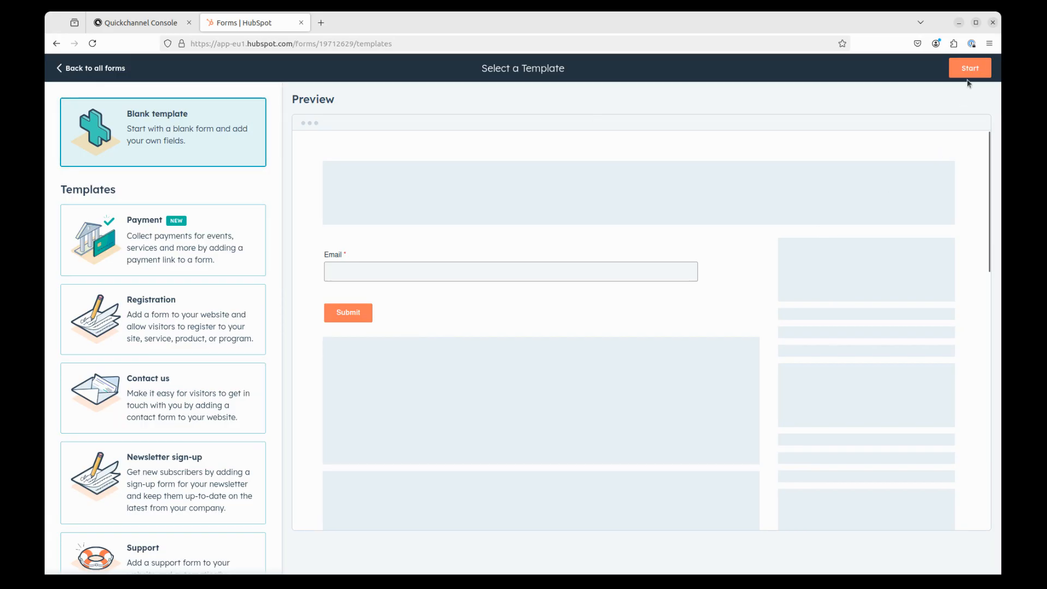
left_click(970, 68)
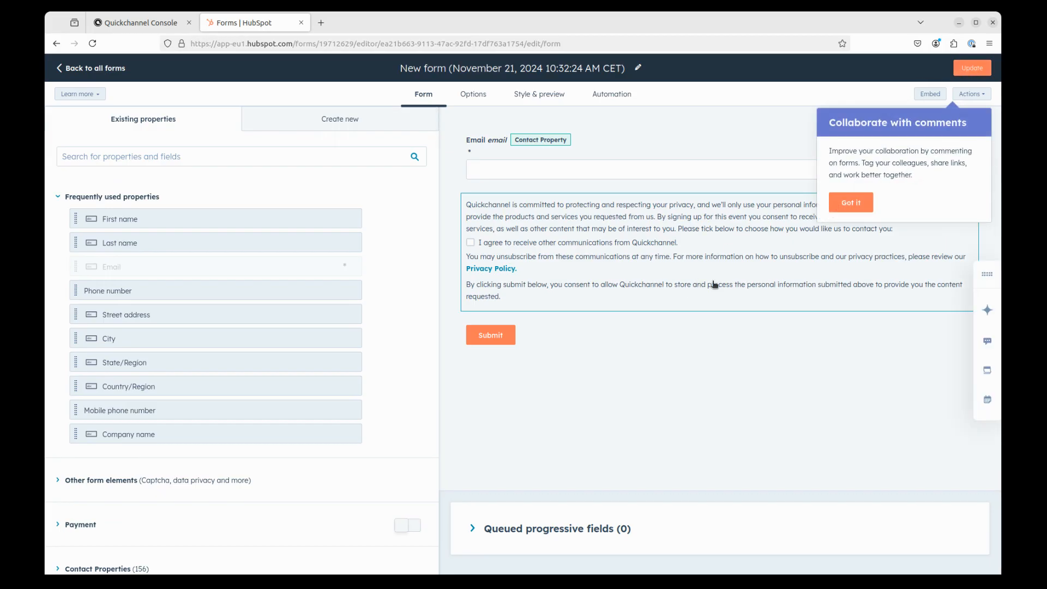
left_click(850, 203)
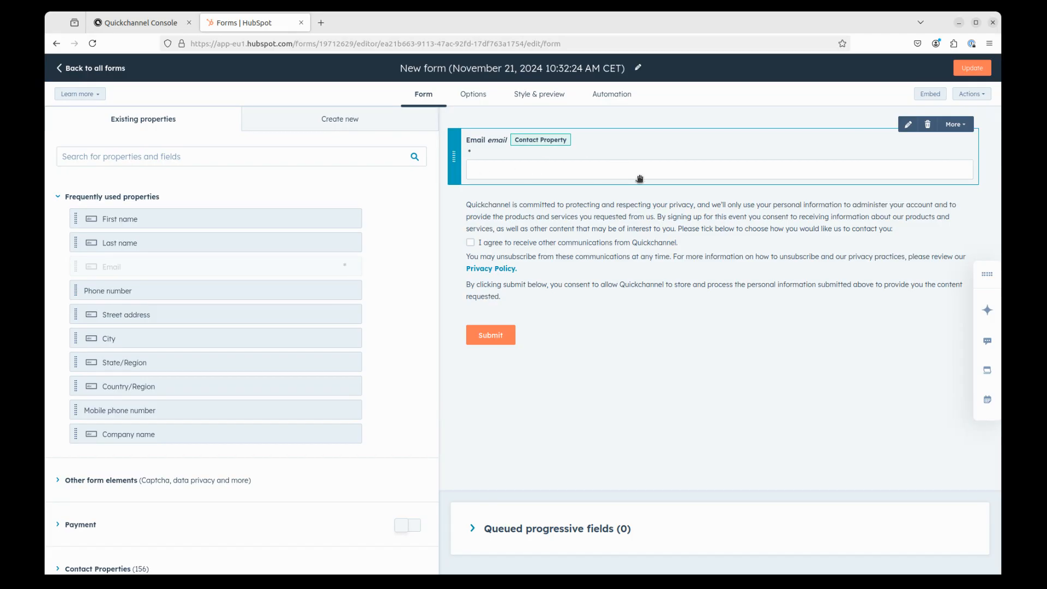
left_click(974, 69)
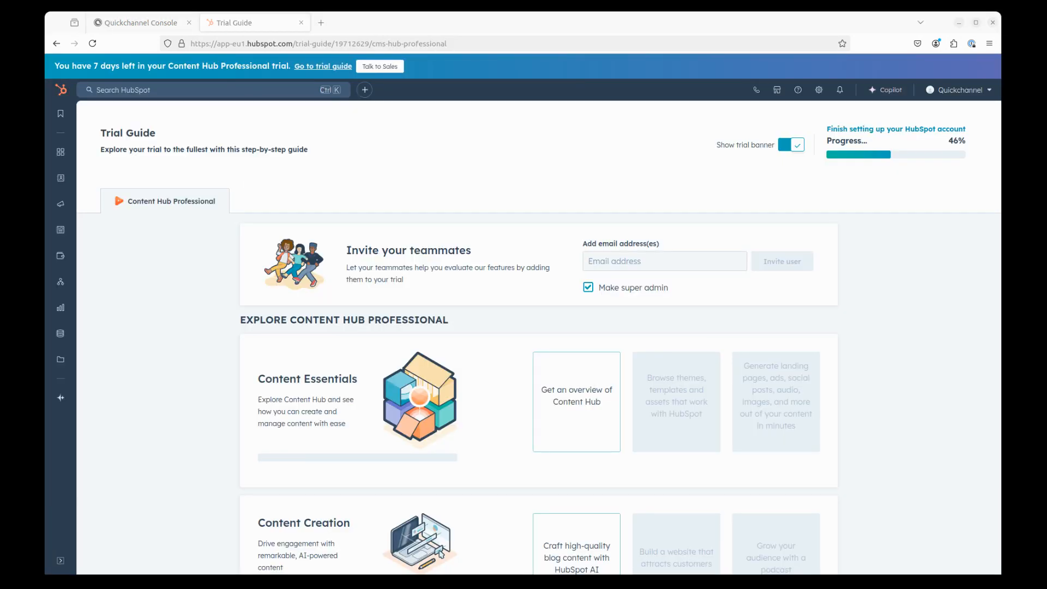
Create a blank contact-based workflow from scratch.
mouse_move(63, 286)
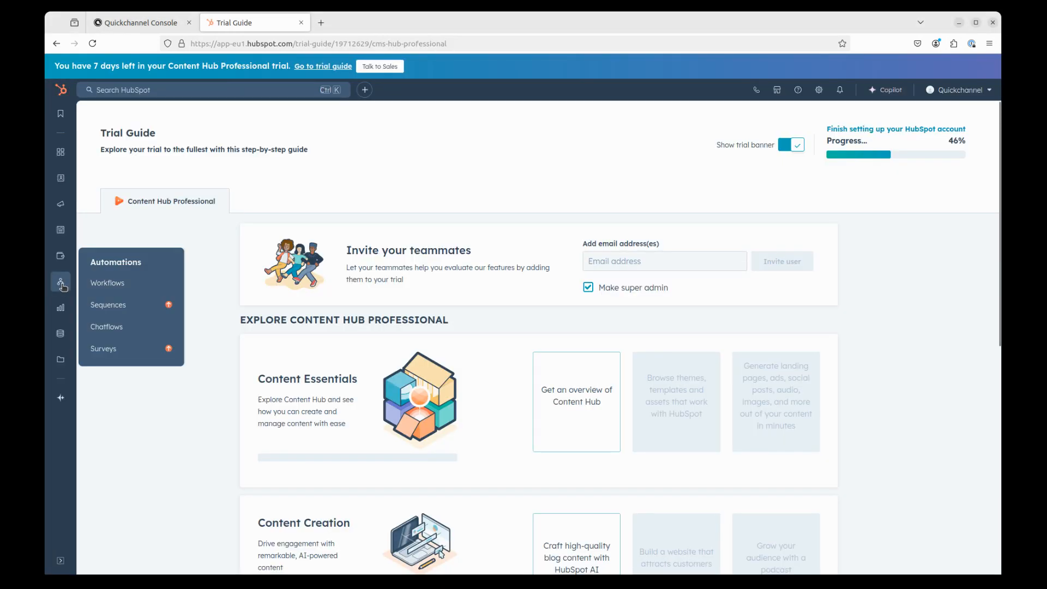
left_click(109, 284)
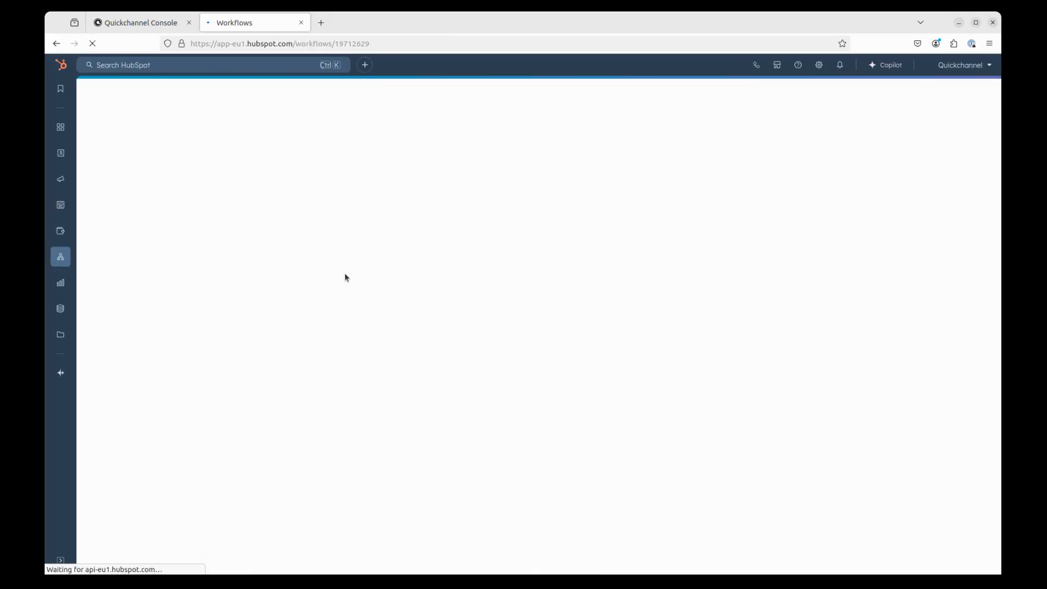
left_click(941, 118)
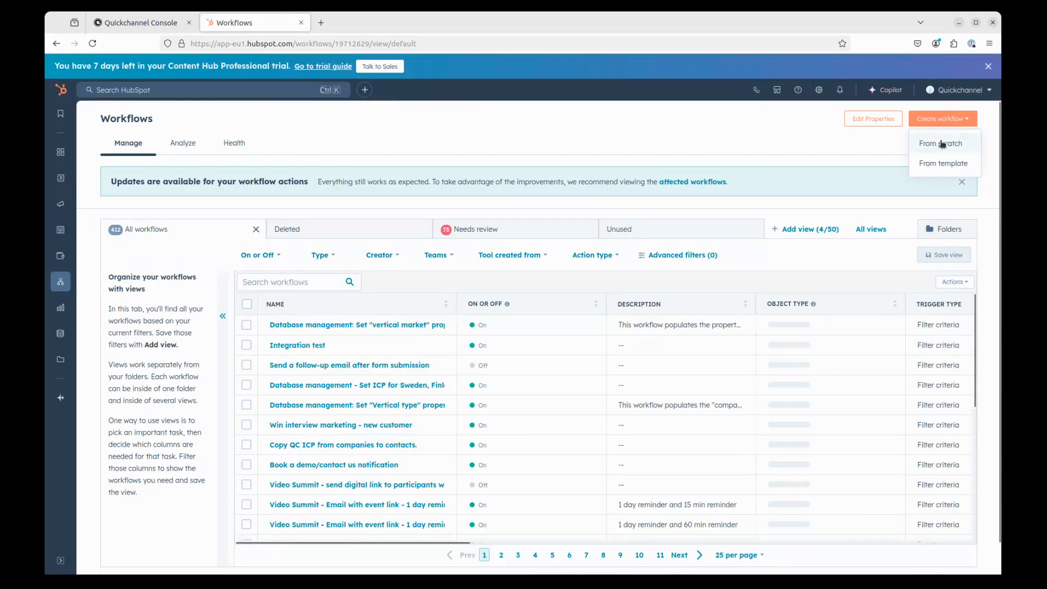
left_click(942, 144)
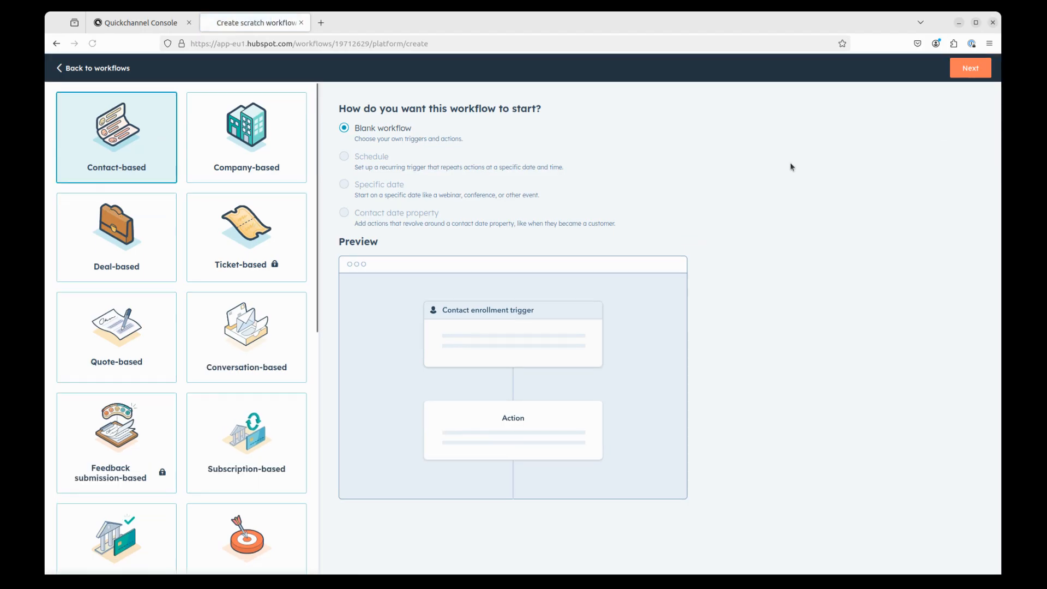
left_click(121, 157)
left_click(968, 72)
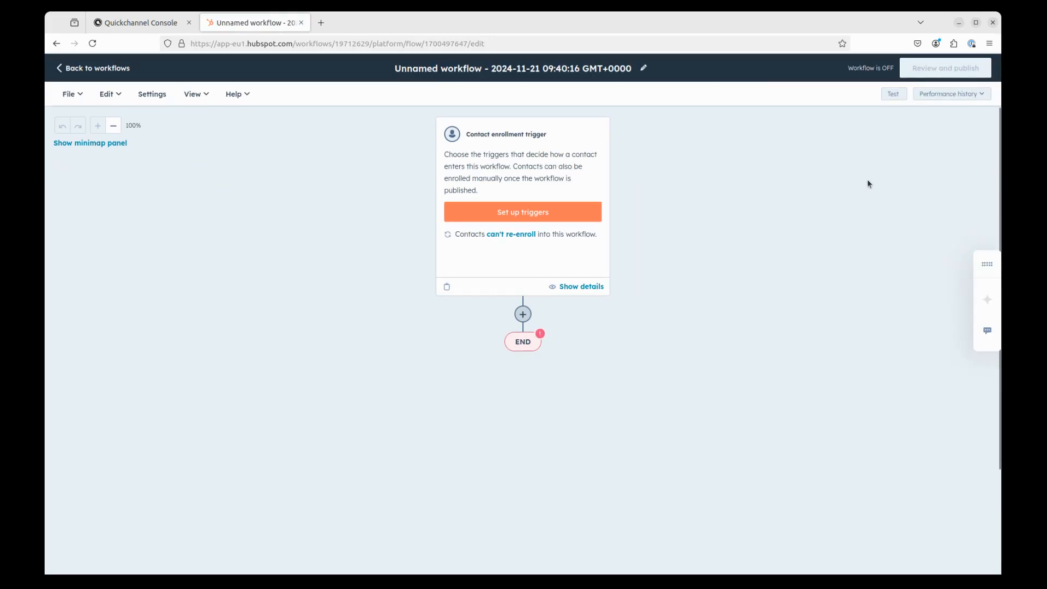
Set the workflow's enrollment trigger to fire when a form submission event occurs.
left_click(566, 214)
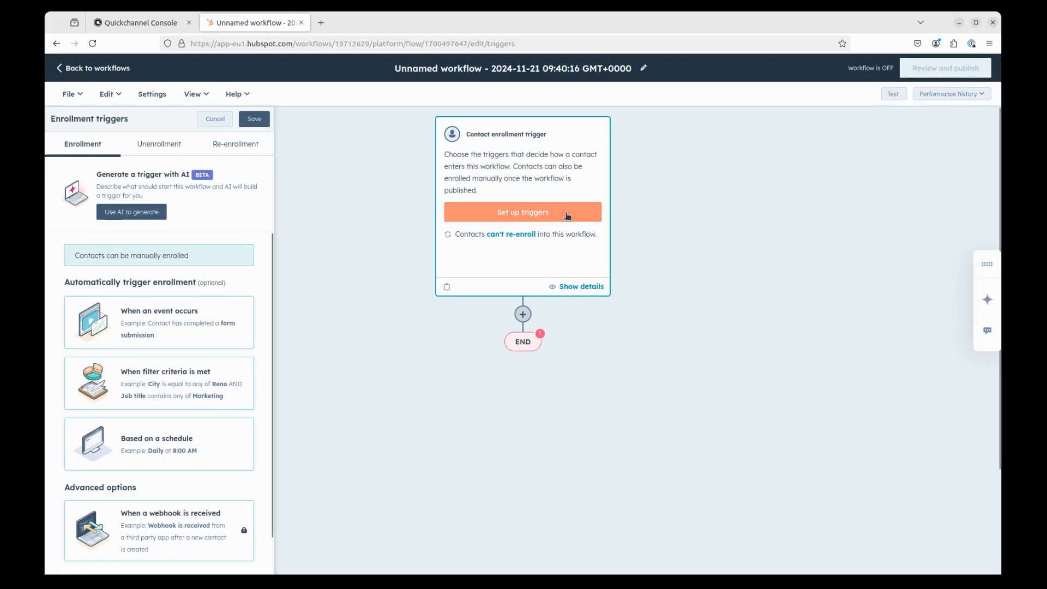
left_click(205, 310)
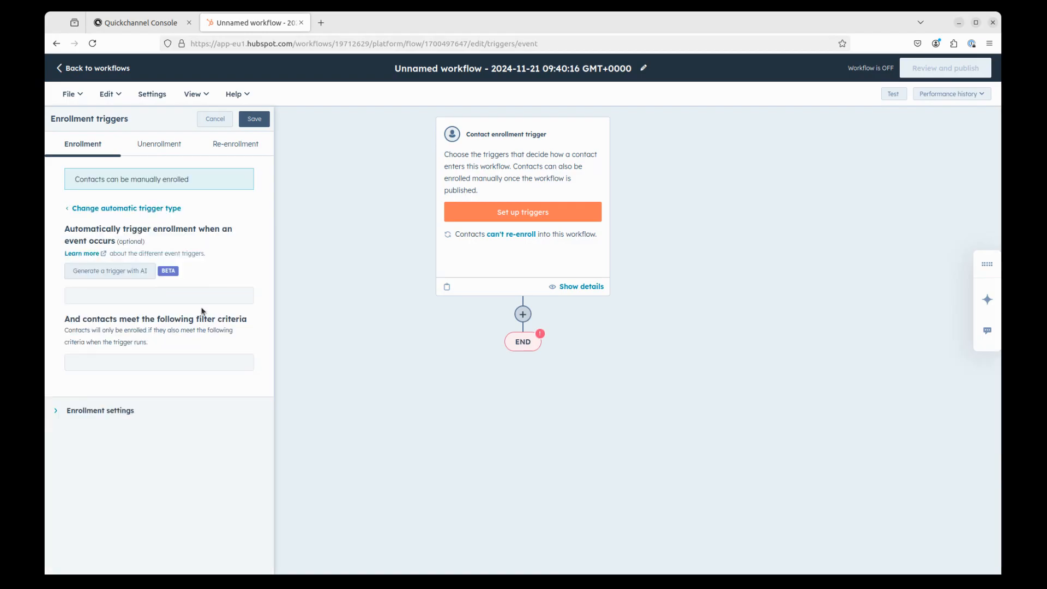
left_click(157, 300)
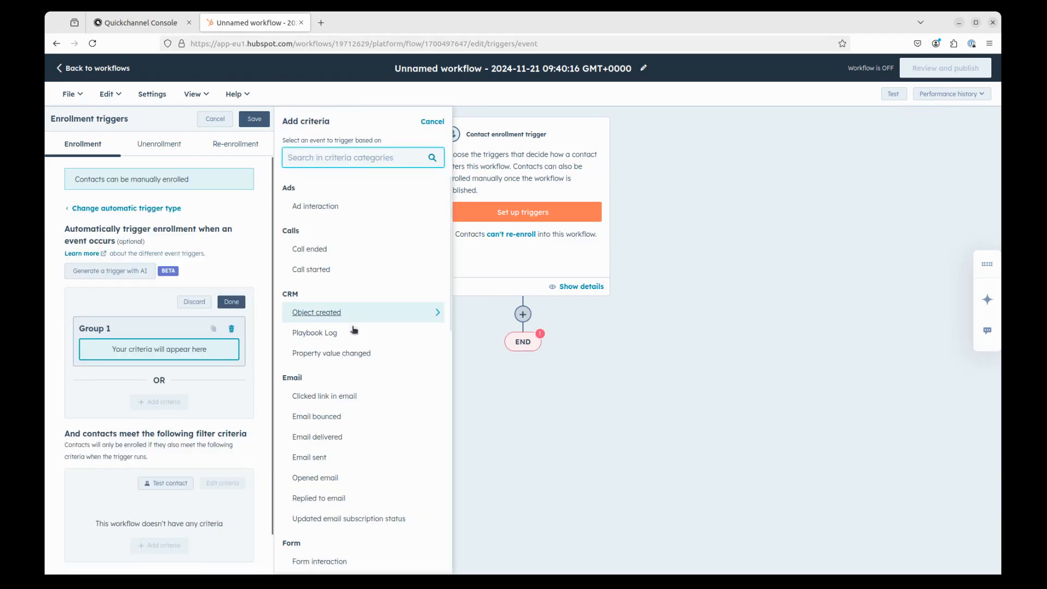
scroll(355, 329, "down", 3)
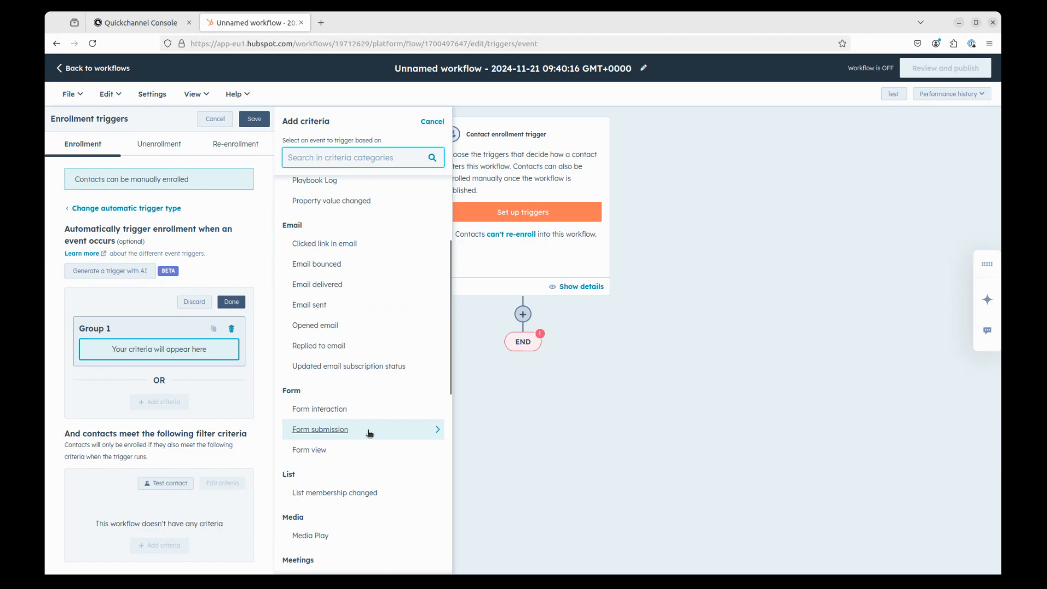
left_click(369, 433)
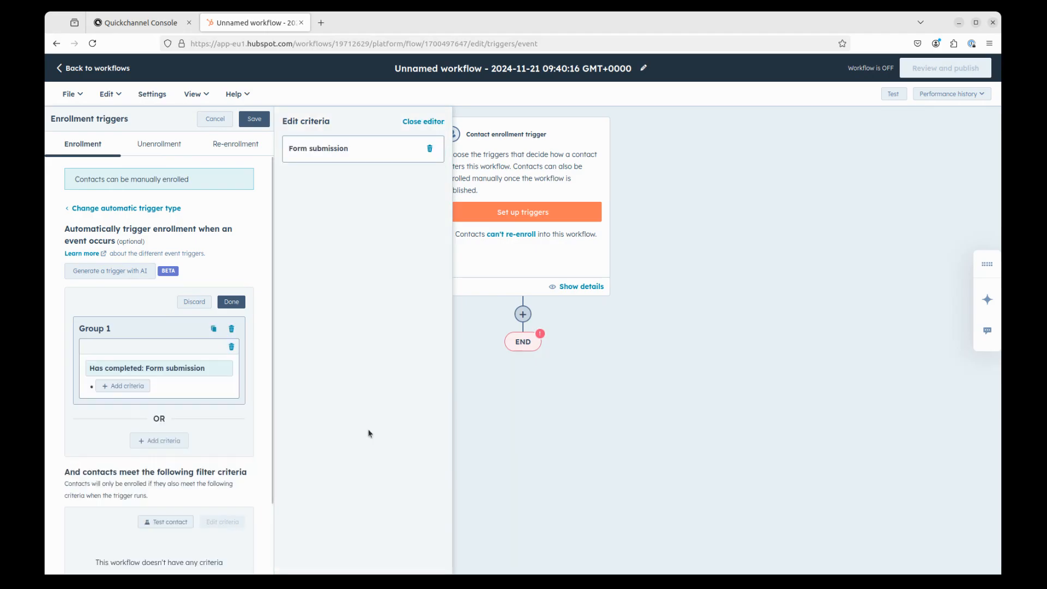
Restrict the form submission trigger to form name is any of New form (November 21, 2024 10:32:24 AM CET).
left_click(128, 388)
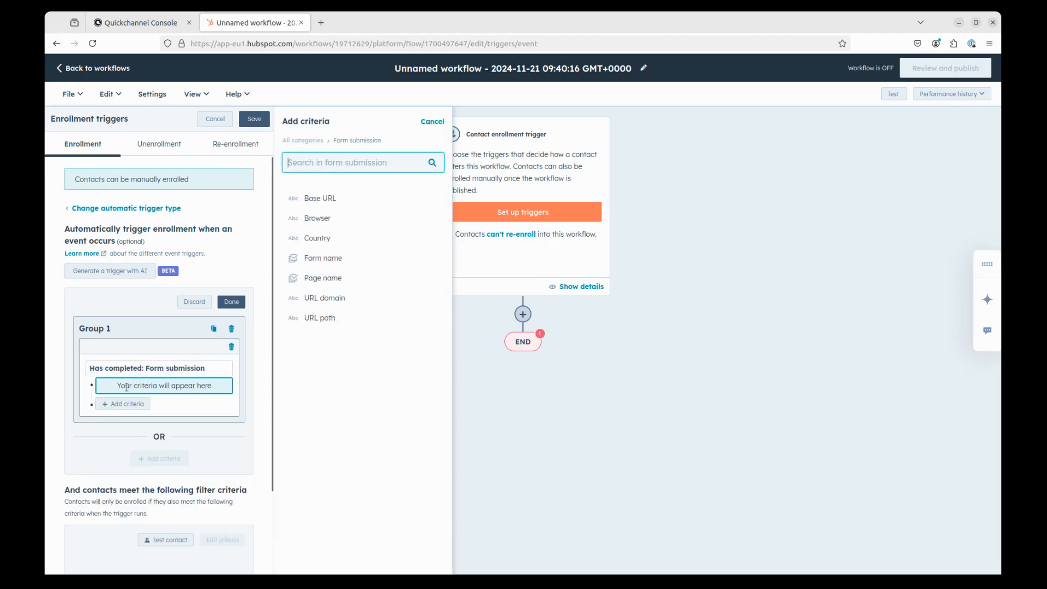
left_click(377, 258)
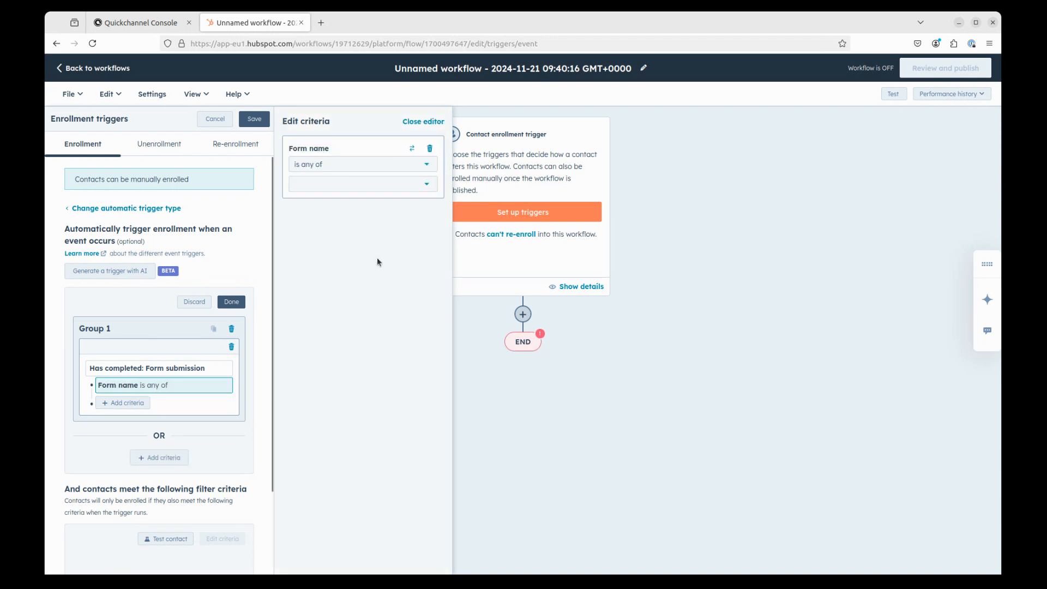
left_click(379, 186)
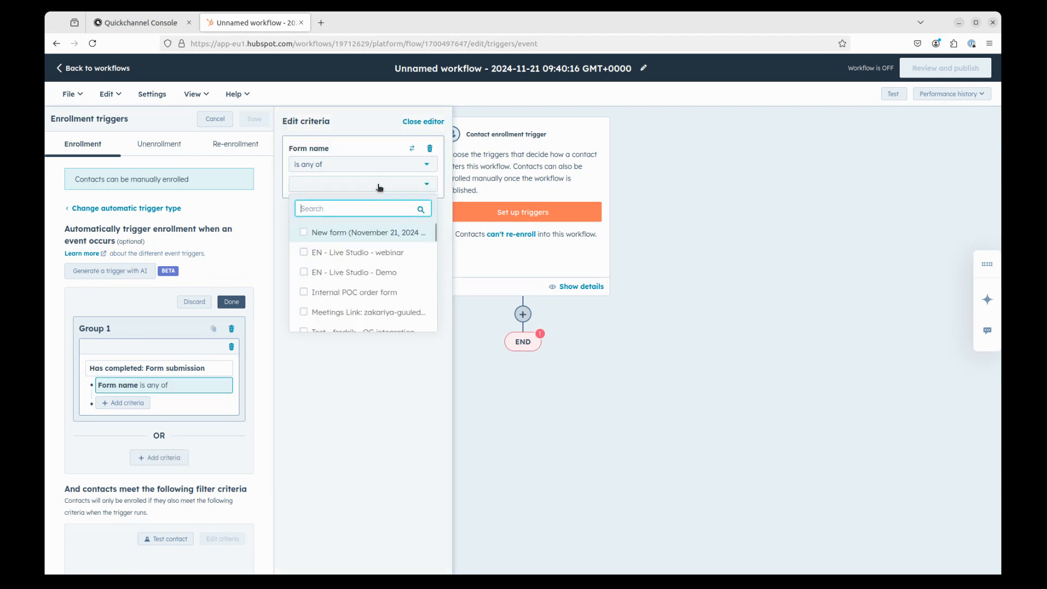
left_click(305, 234)
left_click(353, 164)
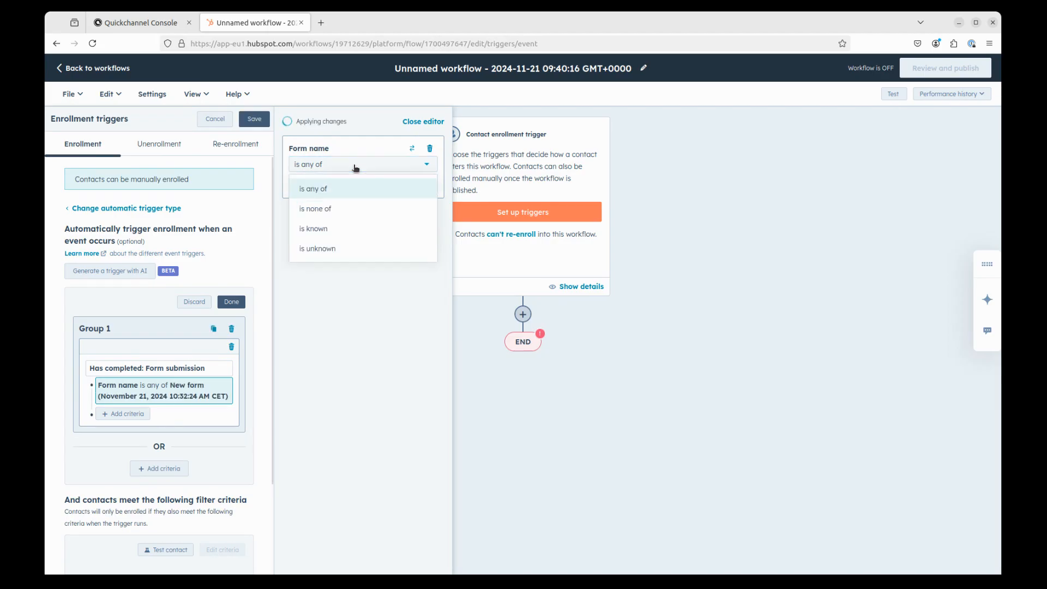
Keep the form name condition at "is any of" and save the workflow's enrollment triggers.
left_click(353, 164)
left_click(396, 288)
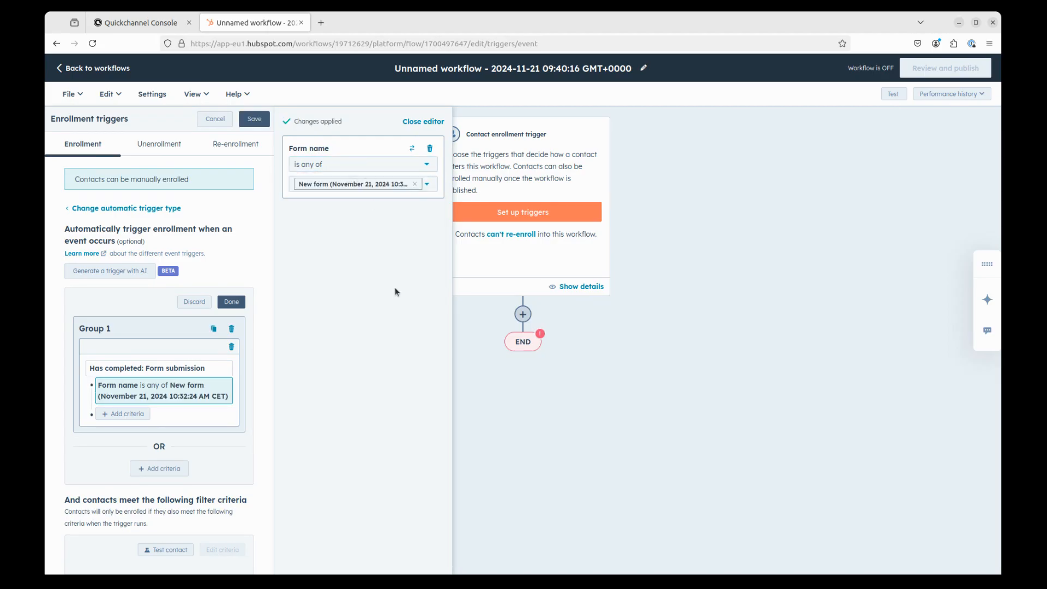
left_click(254, 121)
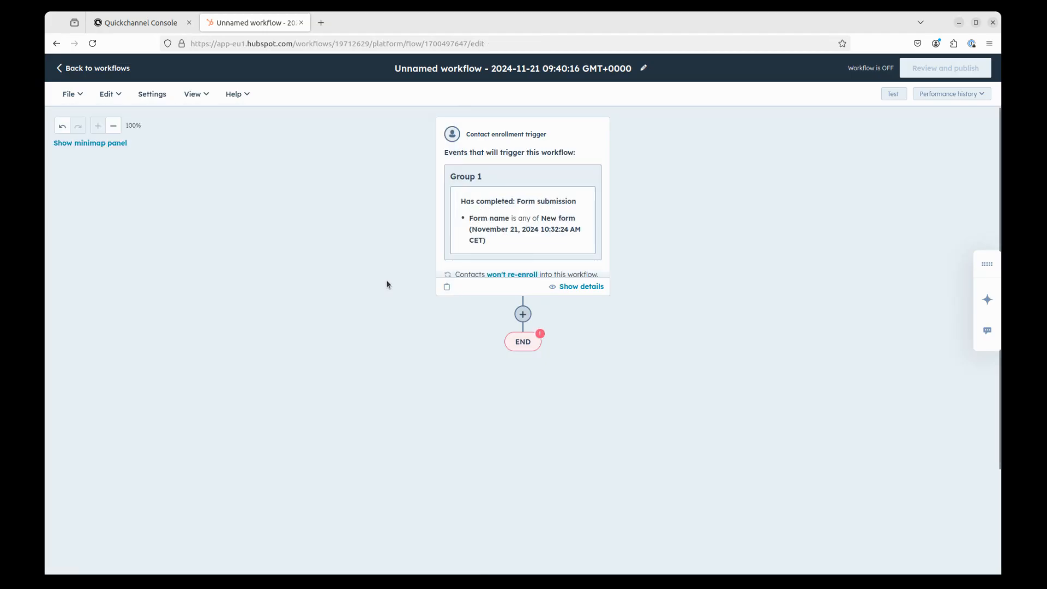
left_click(522, 314)
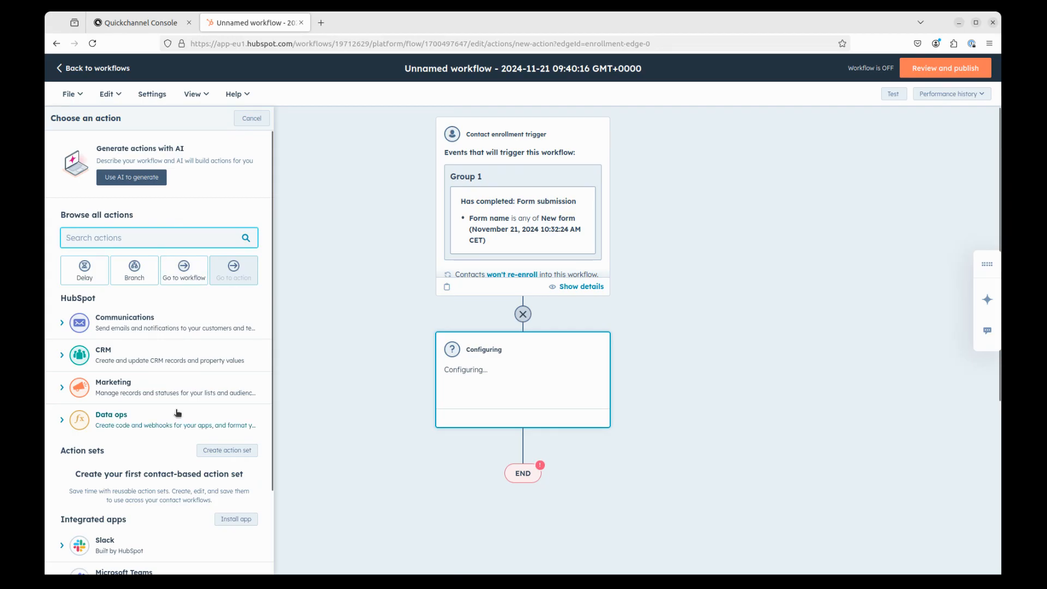
scroll(176, 413, "down", 3)
left_click(63, 547)
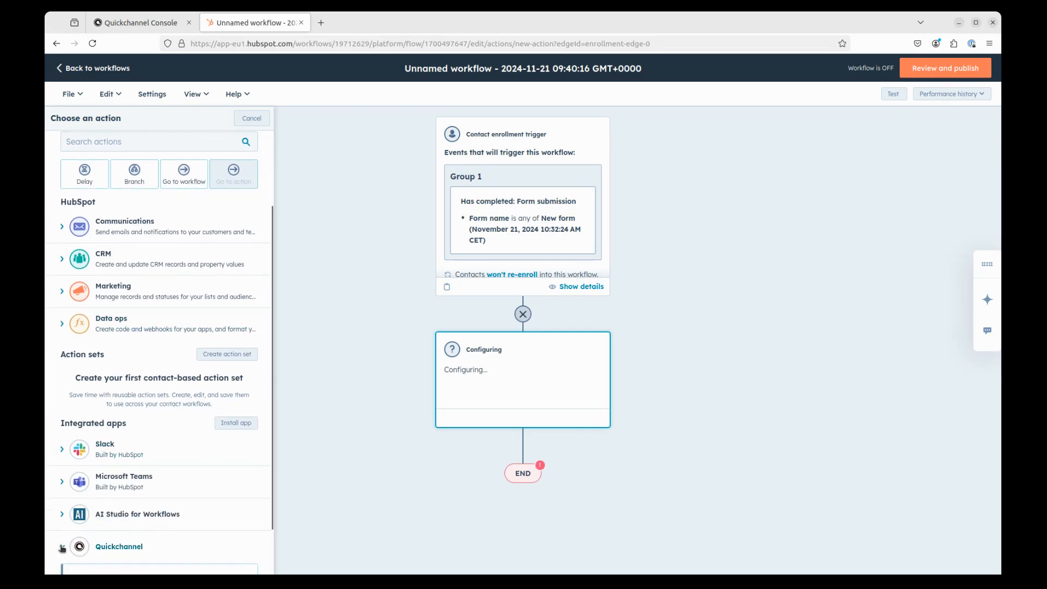
left_click(167, 522)
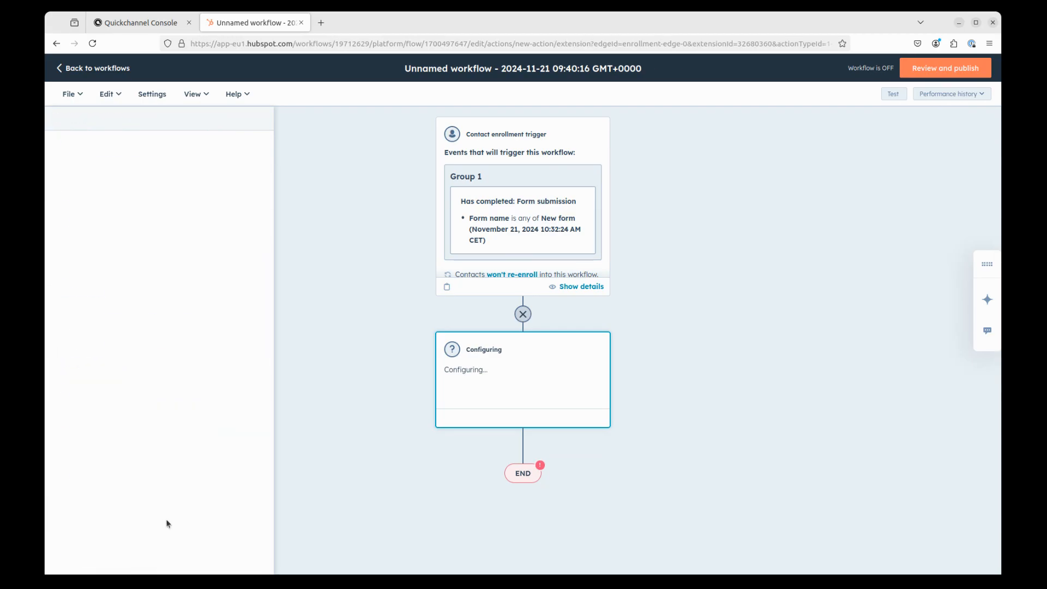
left_click(132, 211)
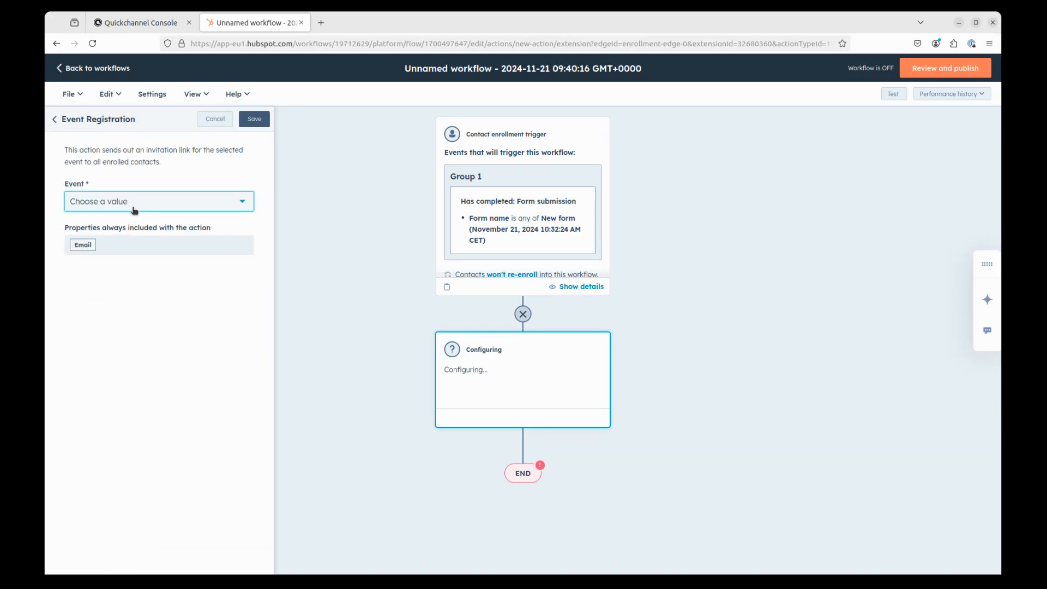
left_click(122, 235)
left_click(257, 124)
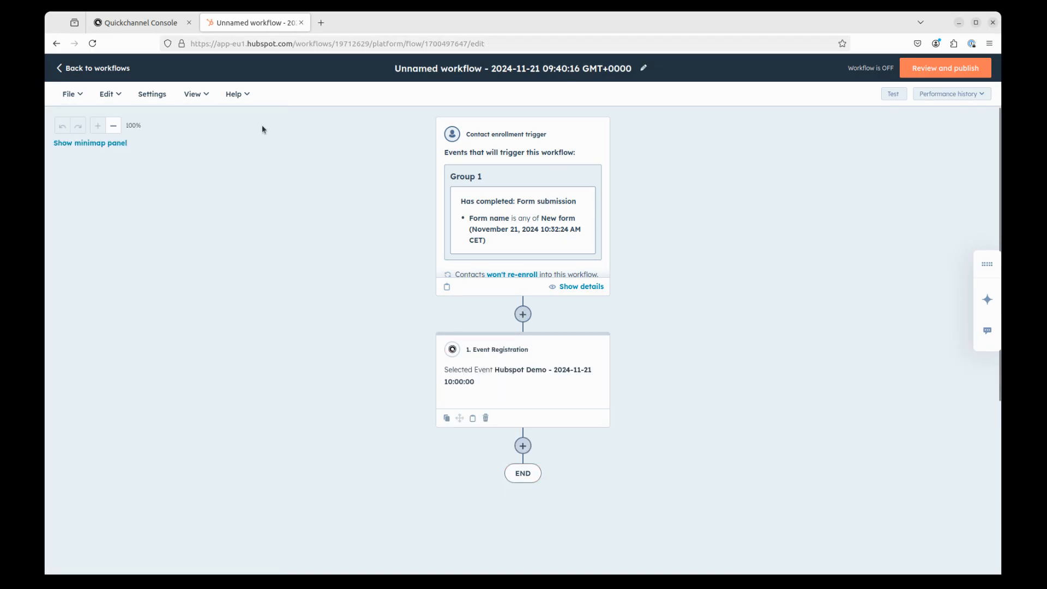
left_click(946, 70)
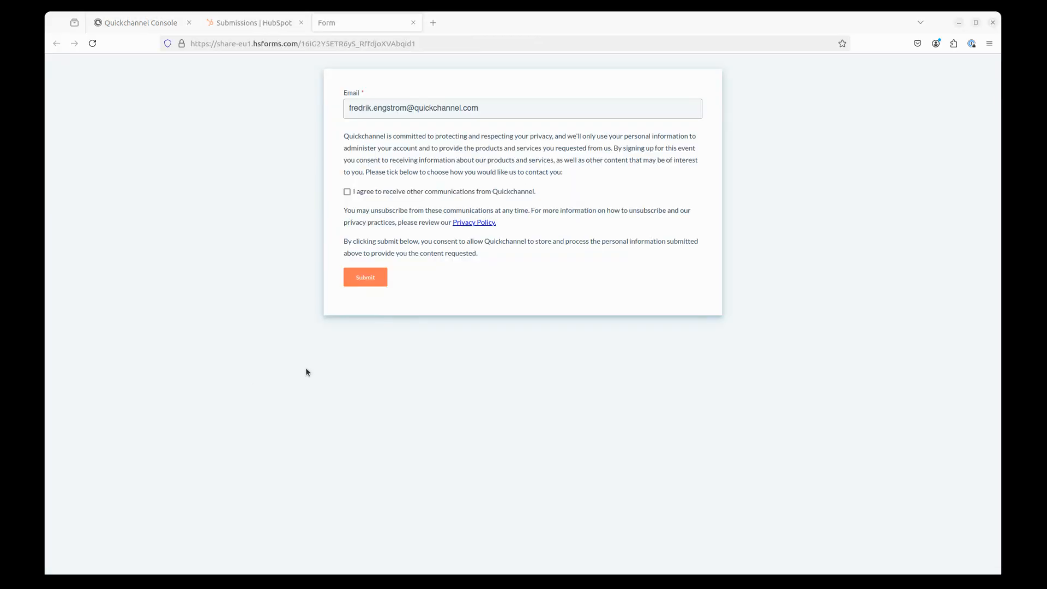
Submit the shared registration form without agreeing to receive other communications.
left_click(375, 281)
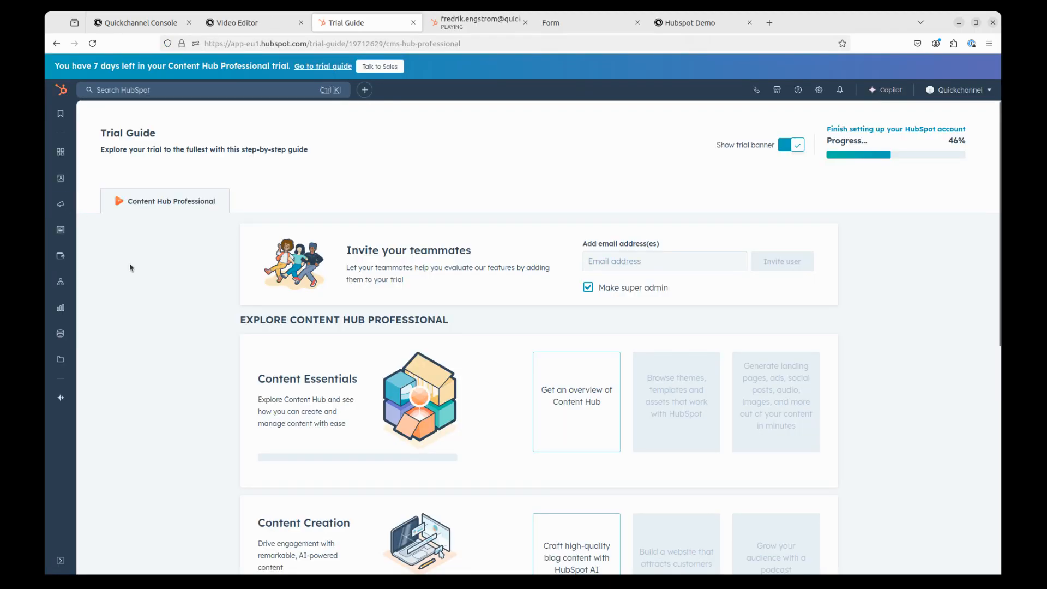
Open the submissions of New form (November 21, 2024 10:32:24 AM CET) in HubSpot and open the submitting contact's record.
mouse_move(60, 205)
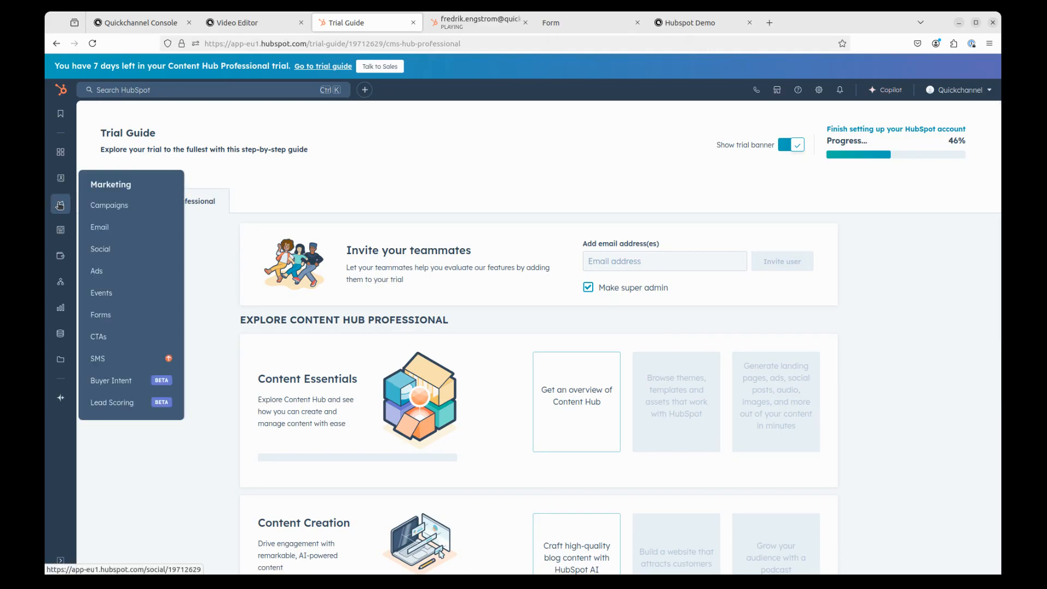
left_click(133, 317)
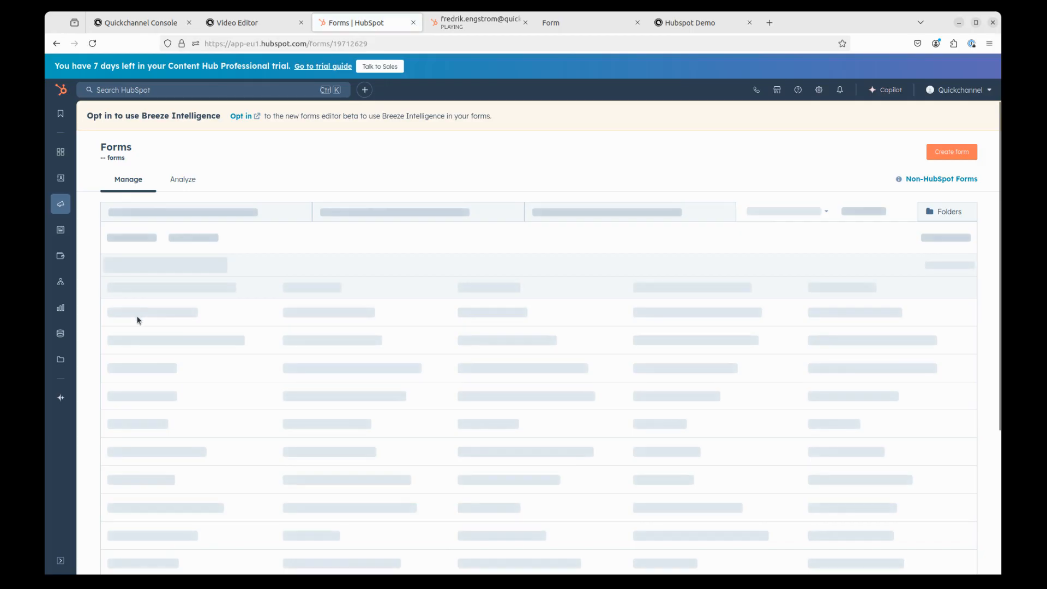
left_click(190, 307)
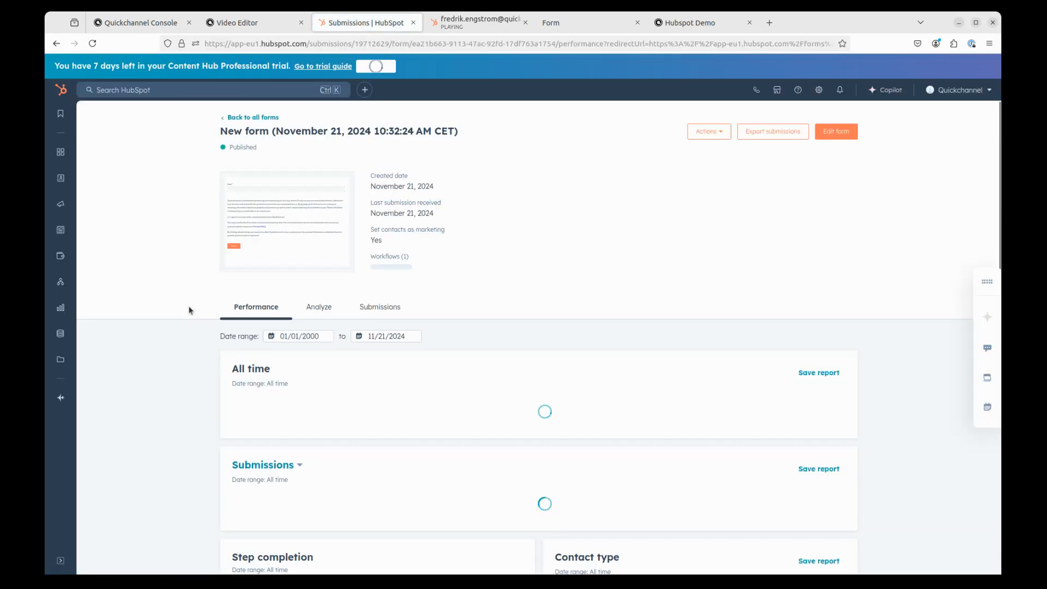
left_click(386, 320)
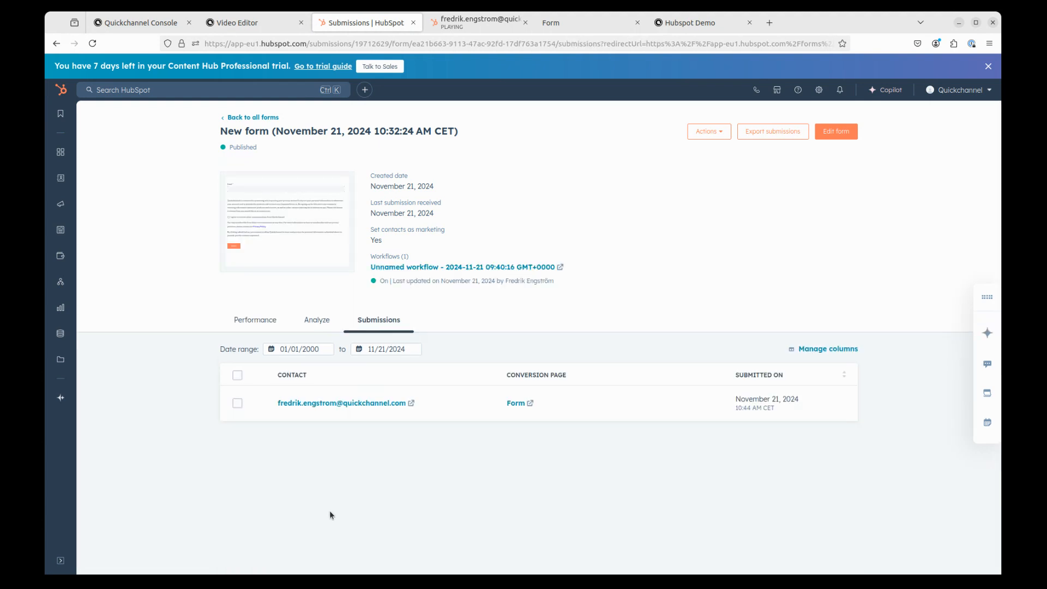
left_click(327, 403)
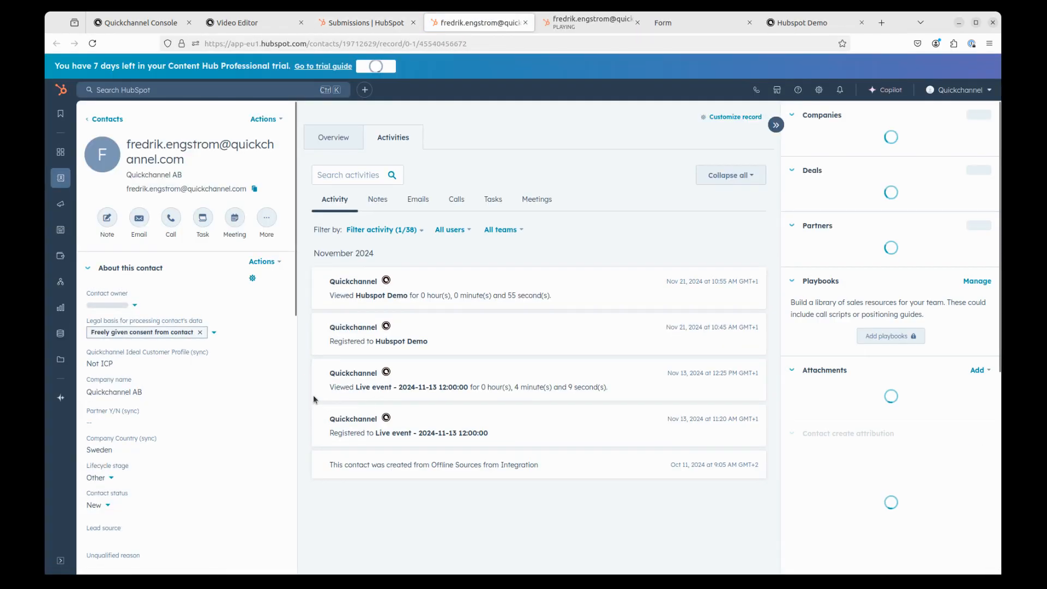
Check the Quickchannel option in the contact's activity filter and examine the Hubspot Demo viewing time in the activities.
left_click(409, 230)
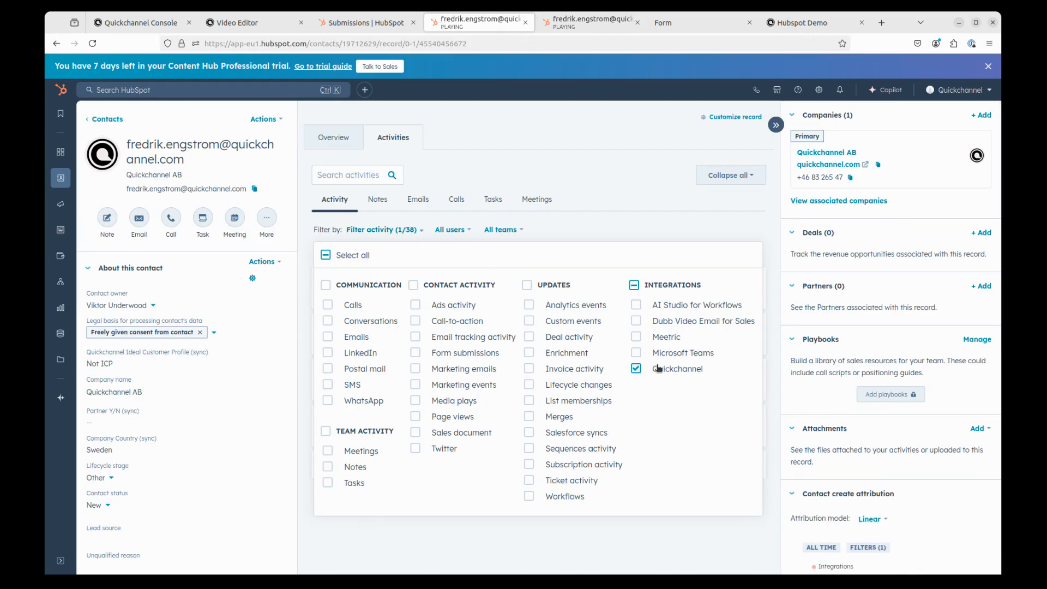
left_click(614, 201)
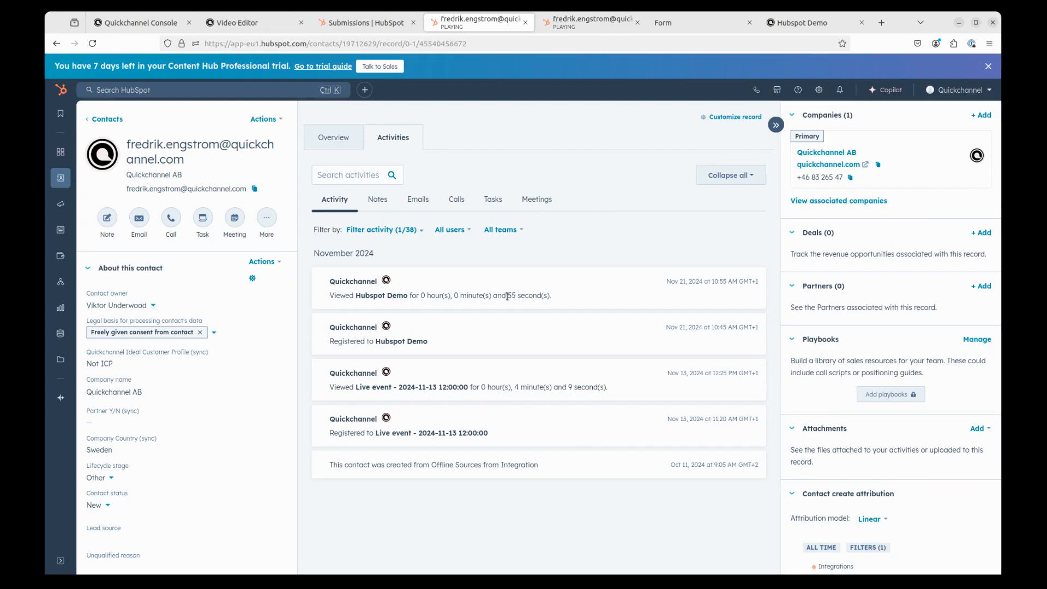
left_click_drag(507, 296, 514, 296)
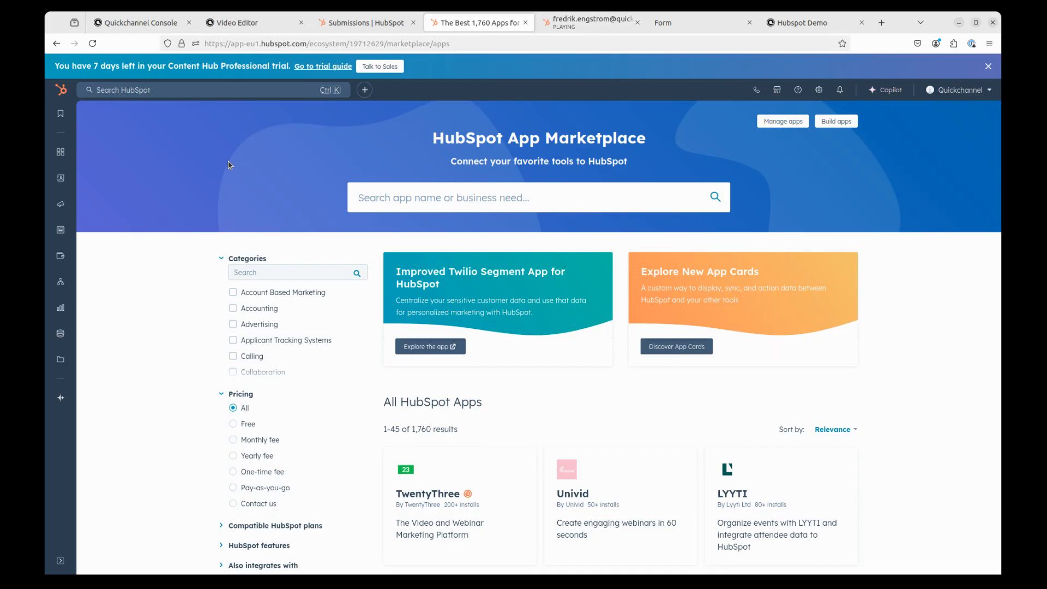
Open the connected apps list from the HubSpot App Marketplace and search it for "quick".
left_click(779, 91)
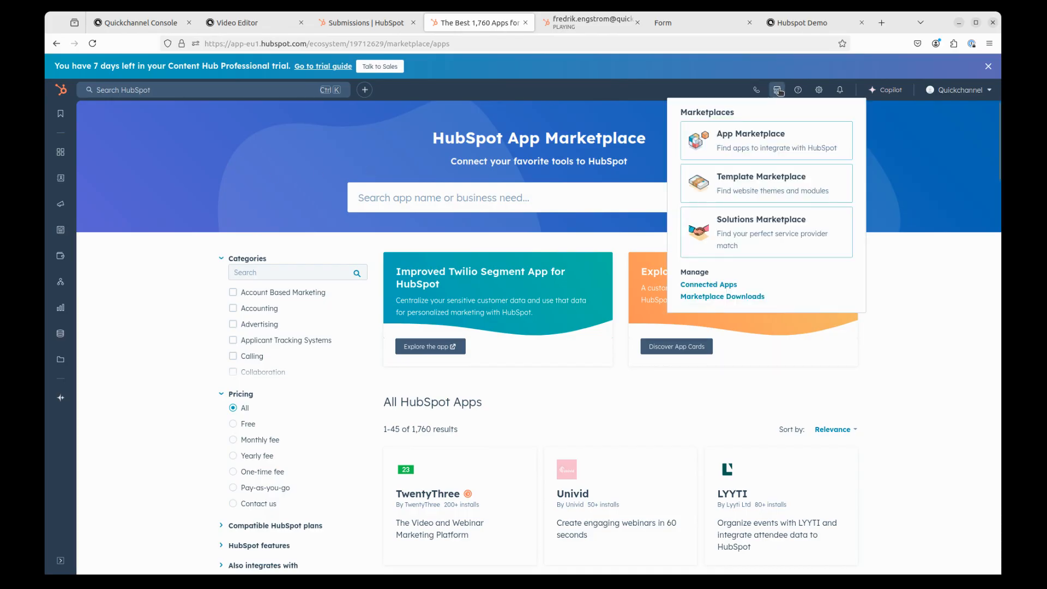
left_click(769, 142)
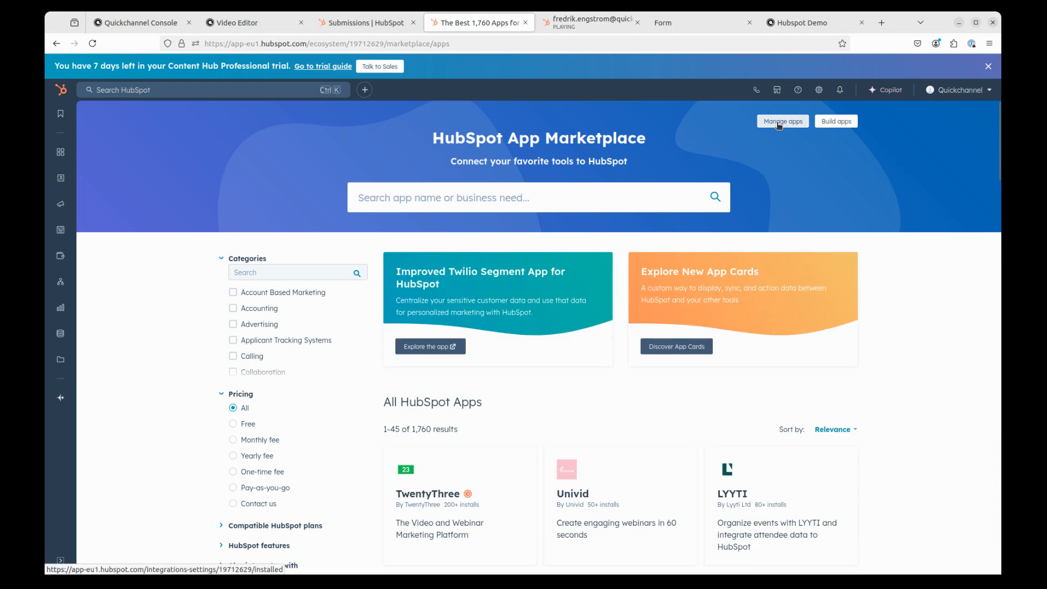
left_click(779, 123)
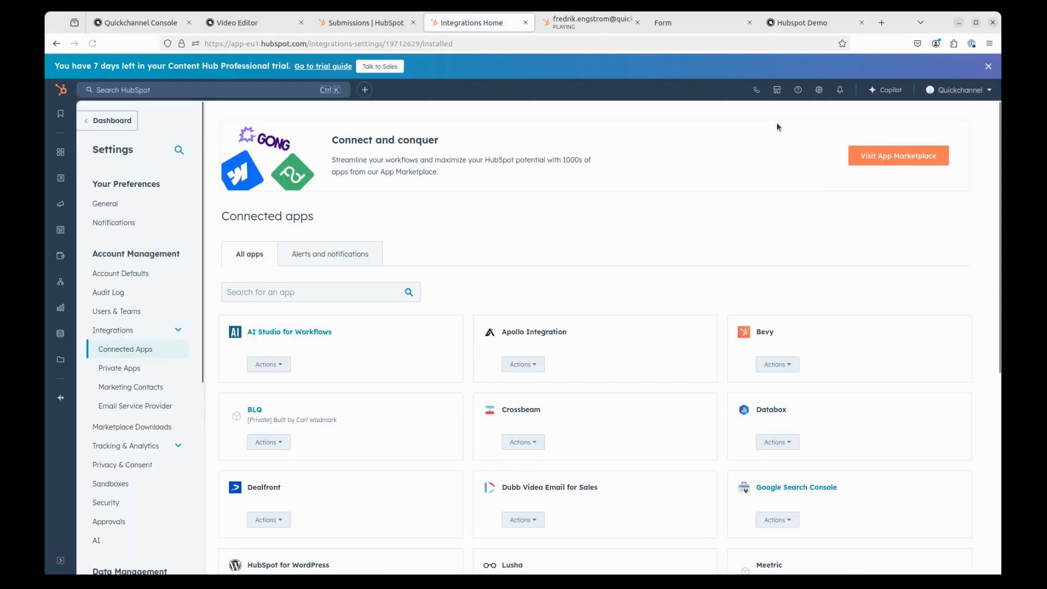
left_click(254, 289)
type("quick")
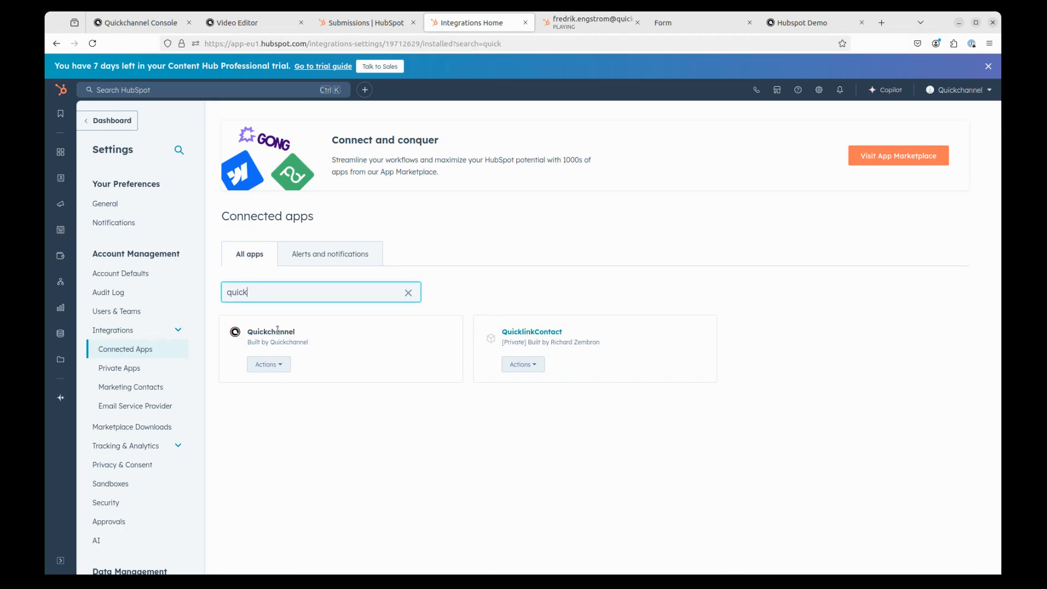
Uninstall the Quickchannel app, confirming with "uninstall" and giving Other as the reason.
left_click(279, 365)
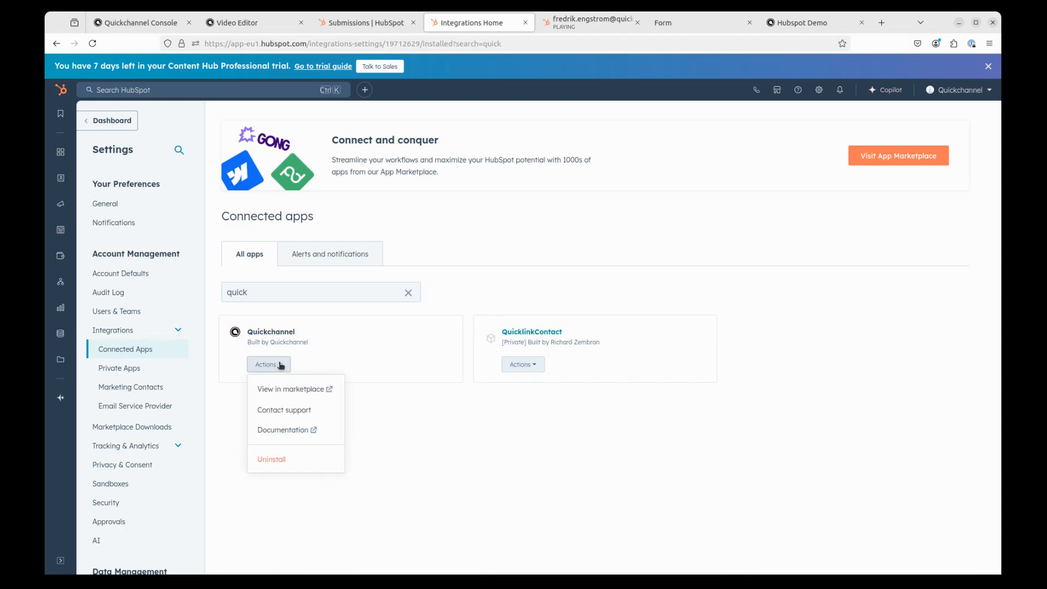
left_click(288, 460)
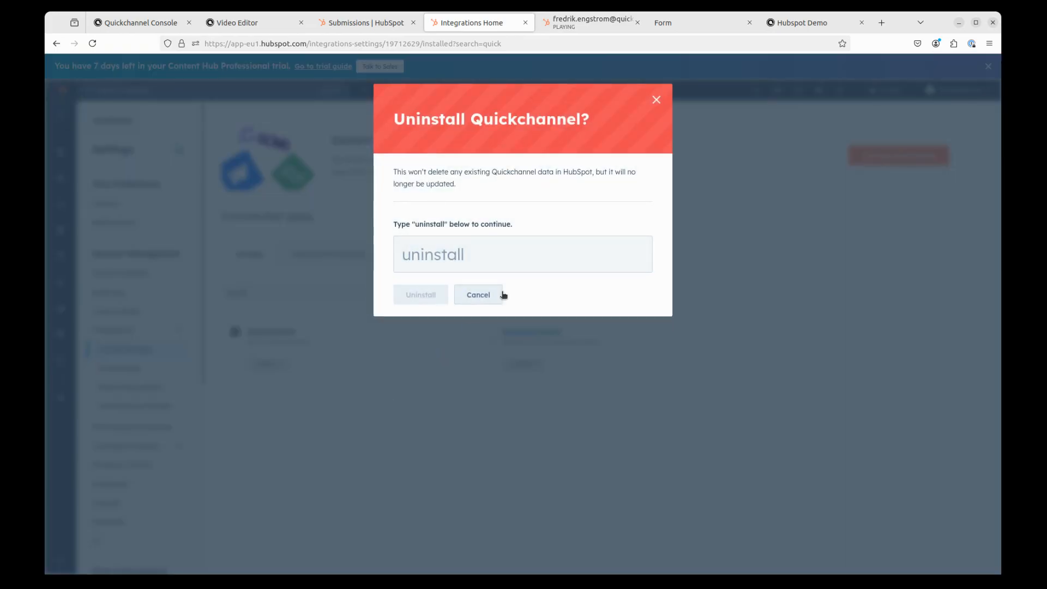
type("uninstall")
left_click(416, 300)
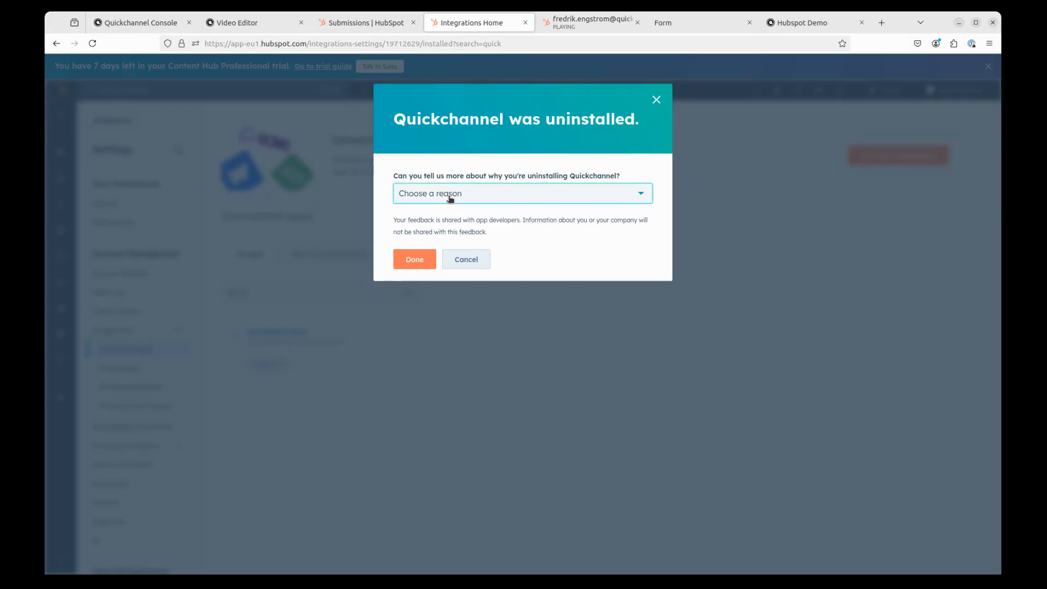
left_click(451, 195)
scroll(475, 282, "down", 1)
left_click(442, 337)
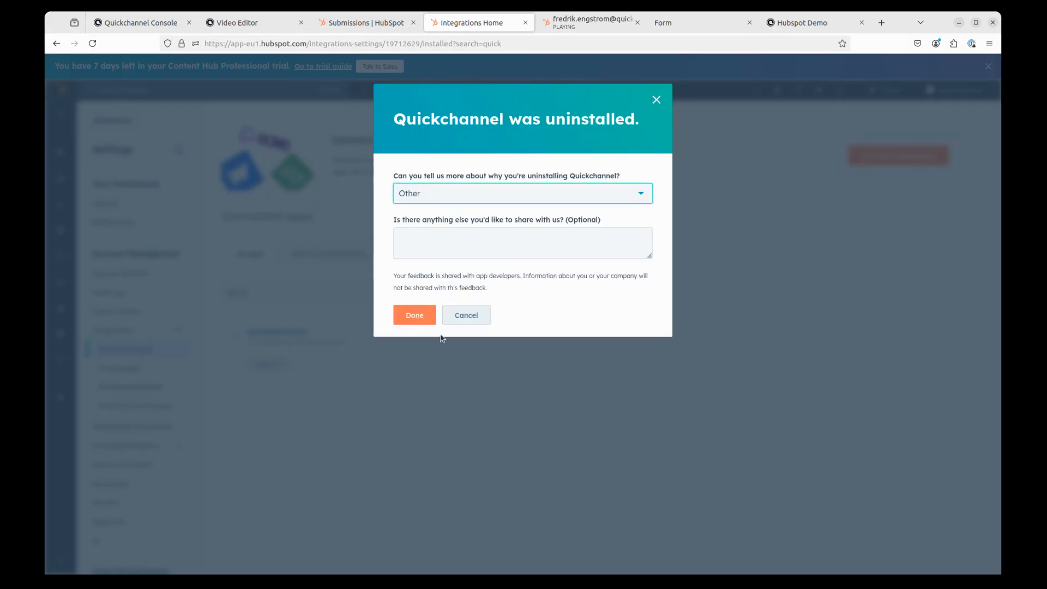
left_click(415, 319)
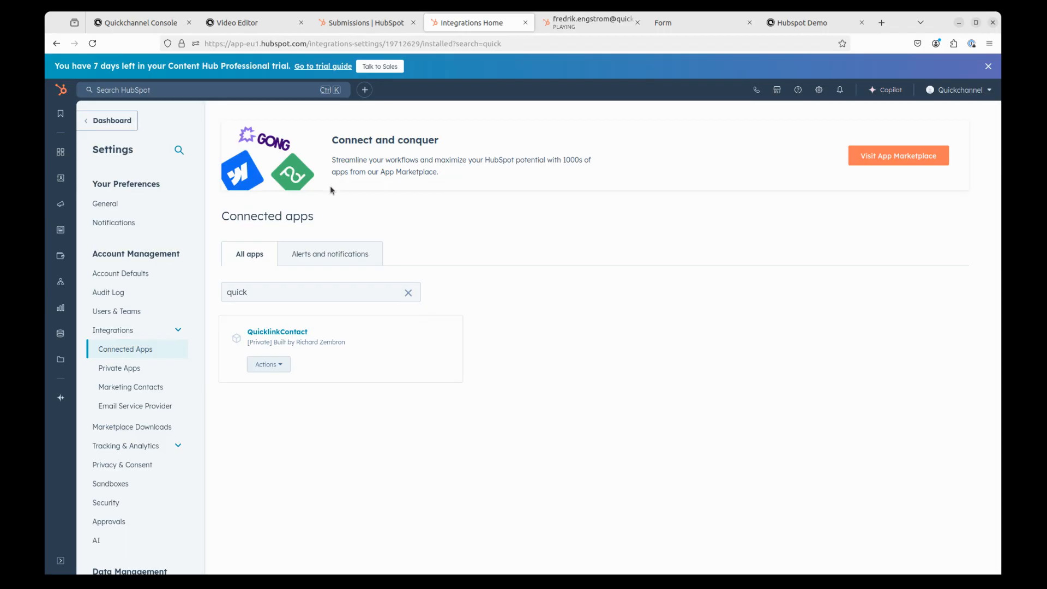
In the Quickchannel Console, remove the connected HubSpot account from the CRM integrations and return to the dashboard.
left_click(152, 26)
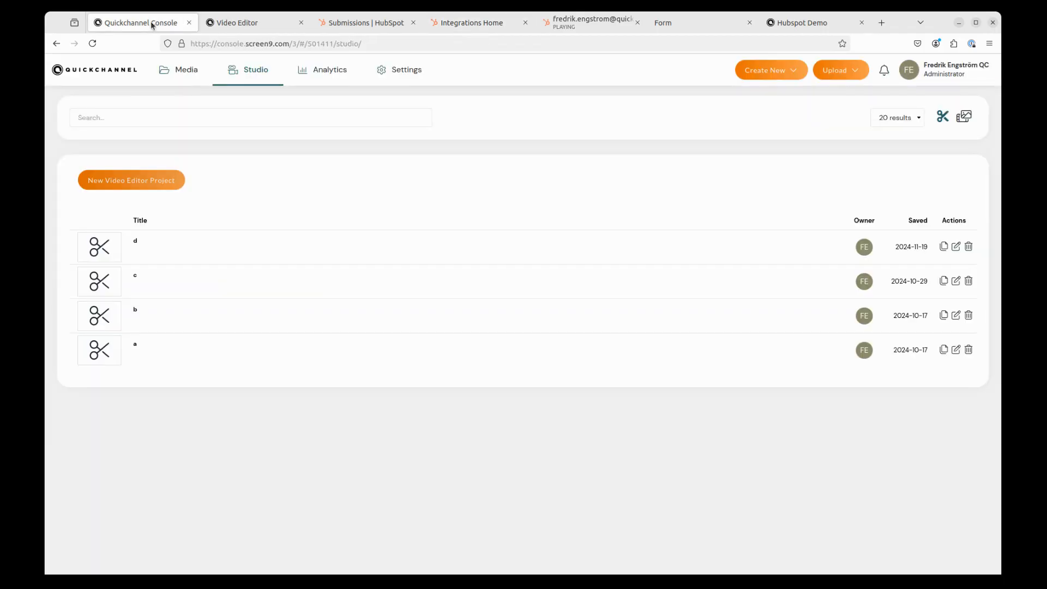
left_click(412, 69)
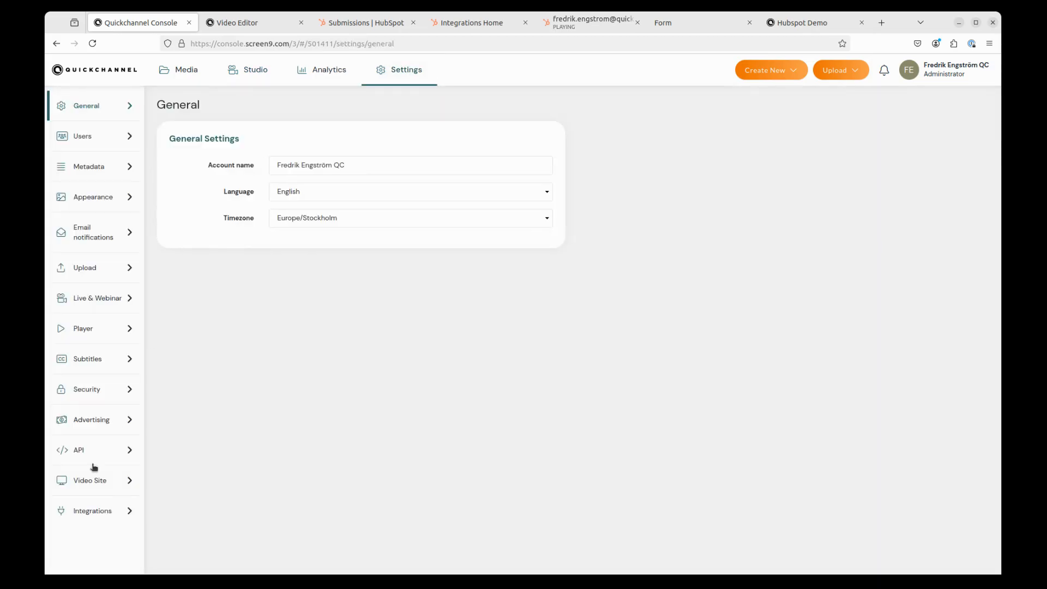
left_click(80, 518)
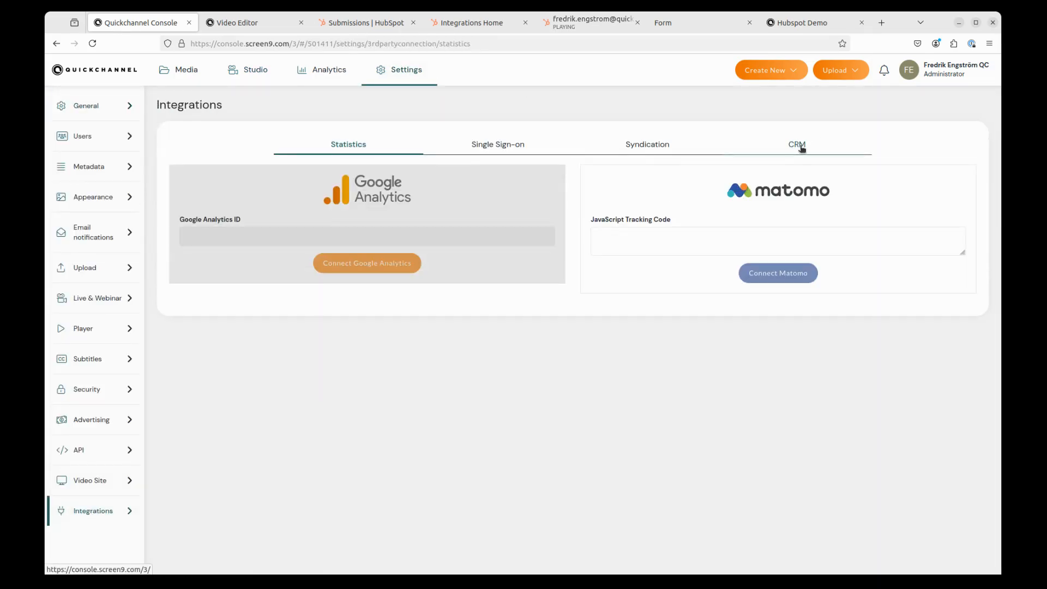
left_click(798, 145)
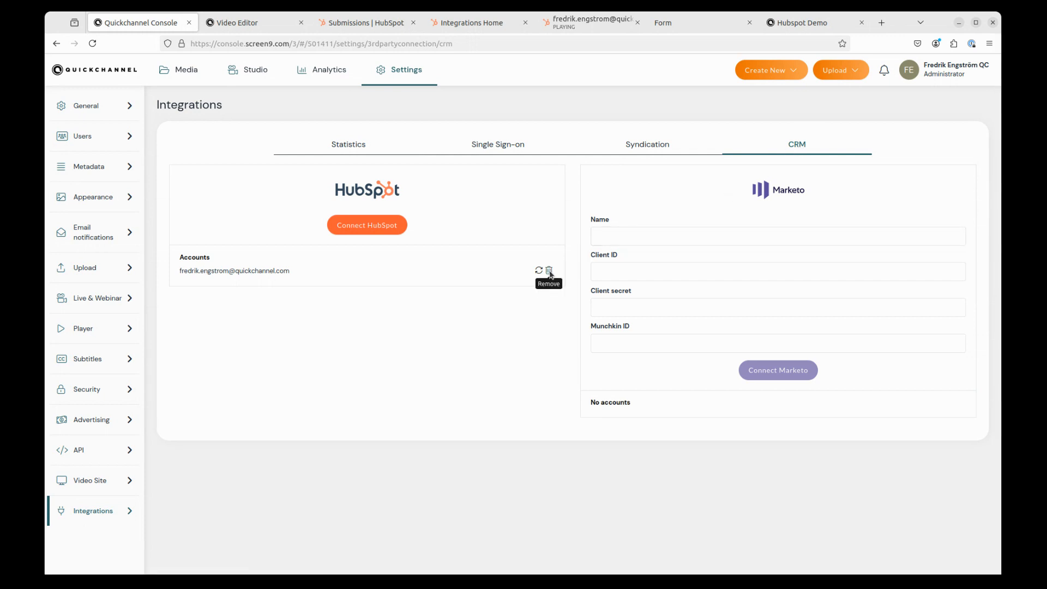
left_click(549, 271)
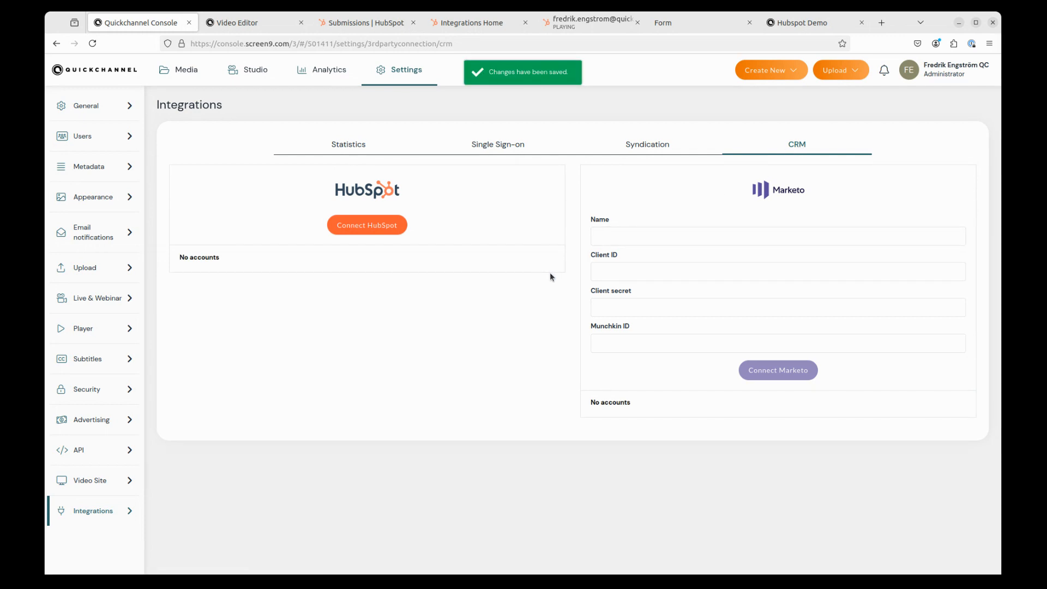
left_click(116, 71)
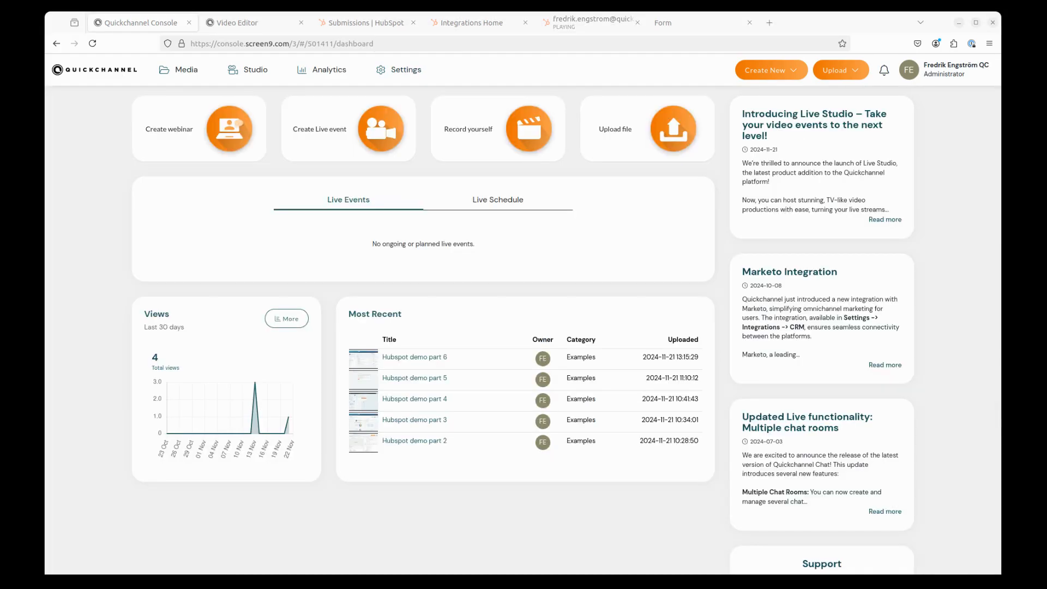